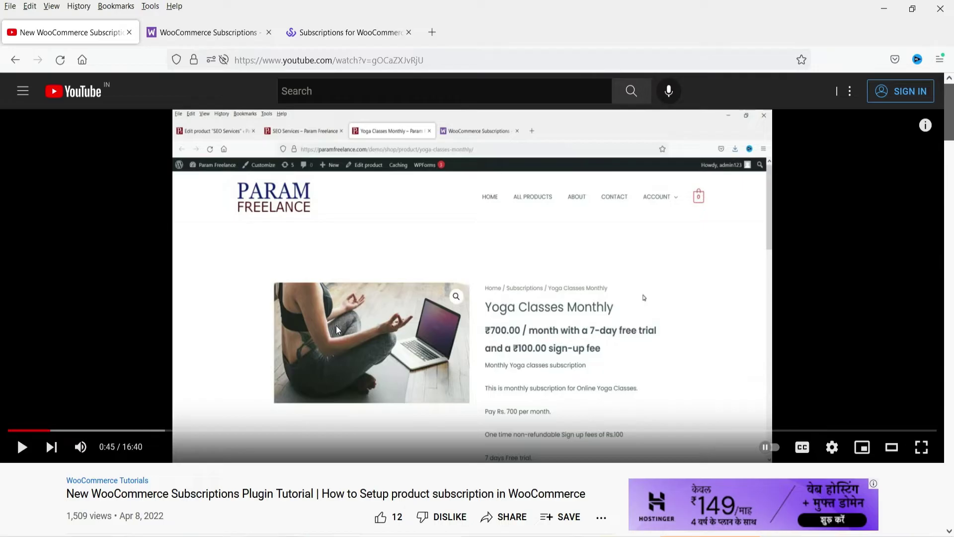
Review the WooCommerce Subscriptions product page and play part of the Yoga Classes Monthly subscription tutorial video.
click(208, 33)
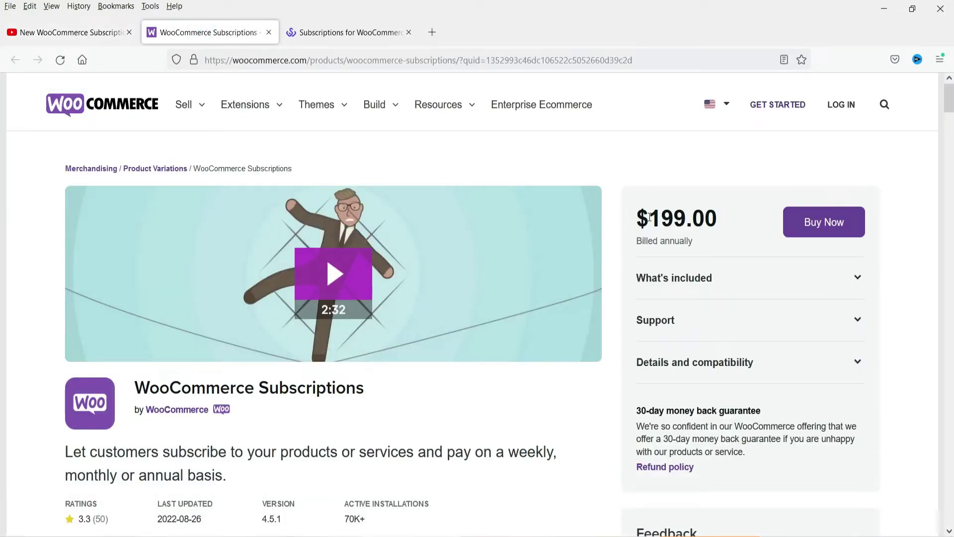
click(68, 32)
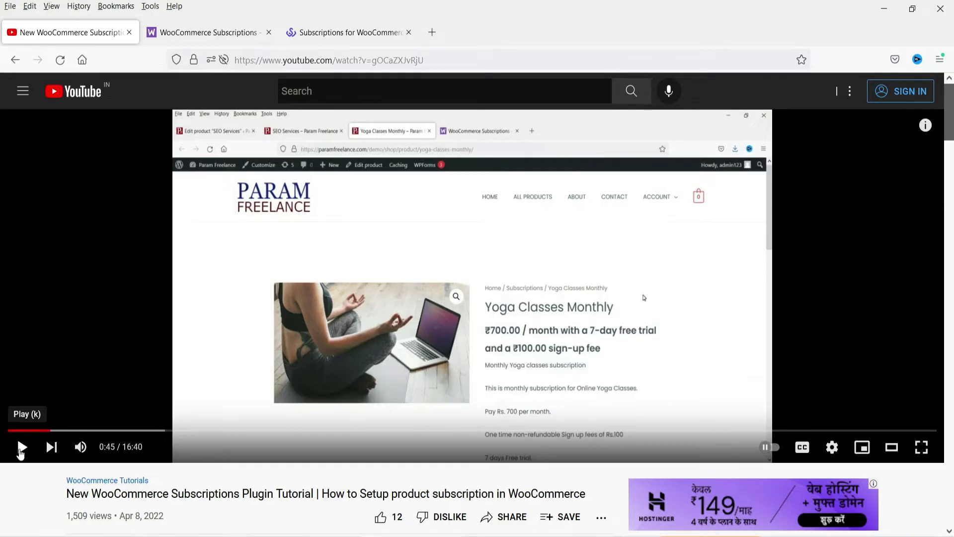
click(21, 449)
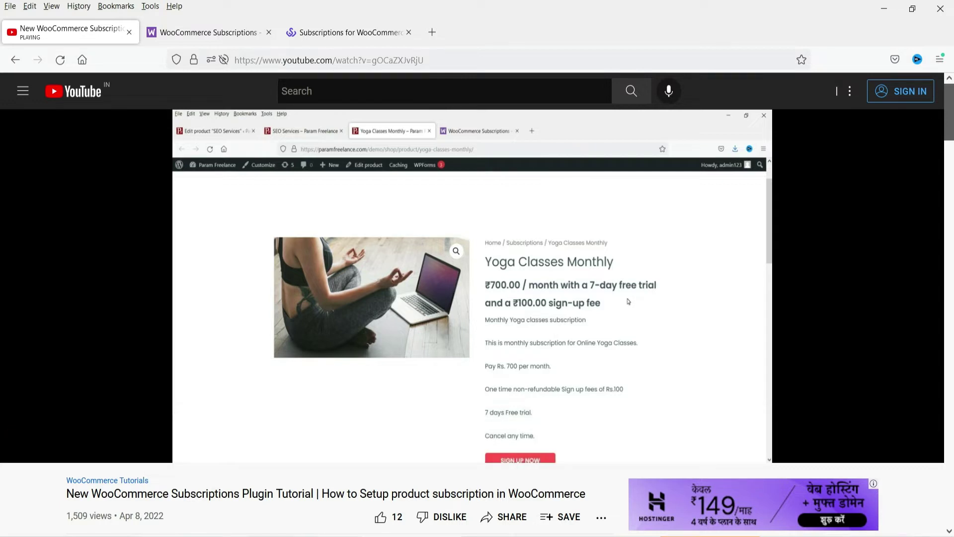
click(164, 368)
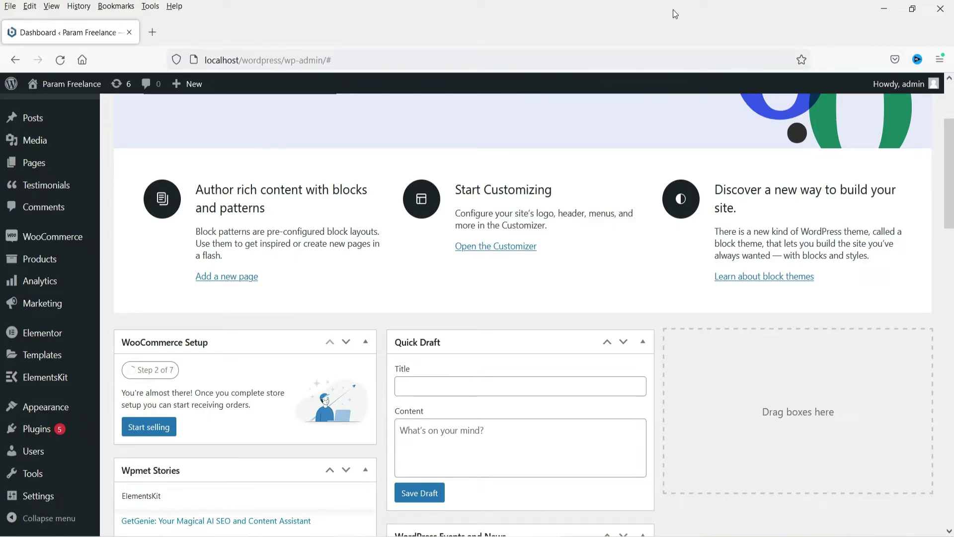
Search the WordPress plugin directory for "woocommerce subscription", and install and activate Subscriptions for WooCommerce by WP Swings.
mouse_move(45, 428)
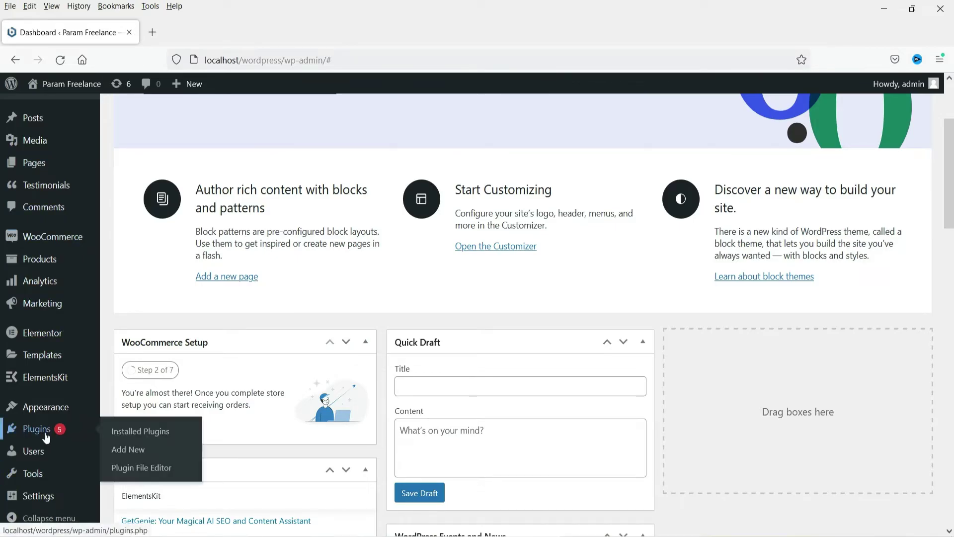
click(123, 450)
click(798, 152)
text(woocomm)
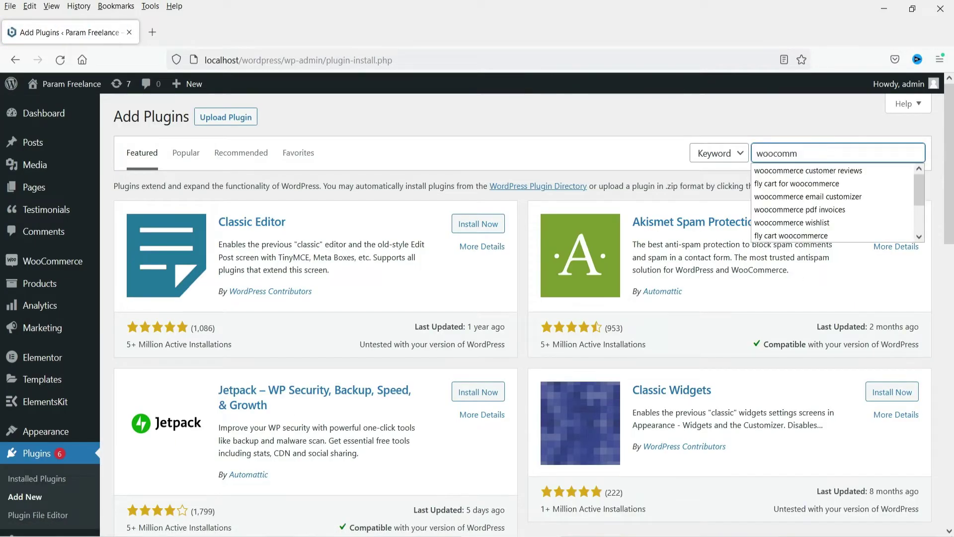
text(erce subscription)
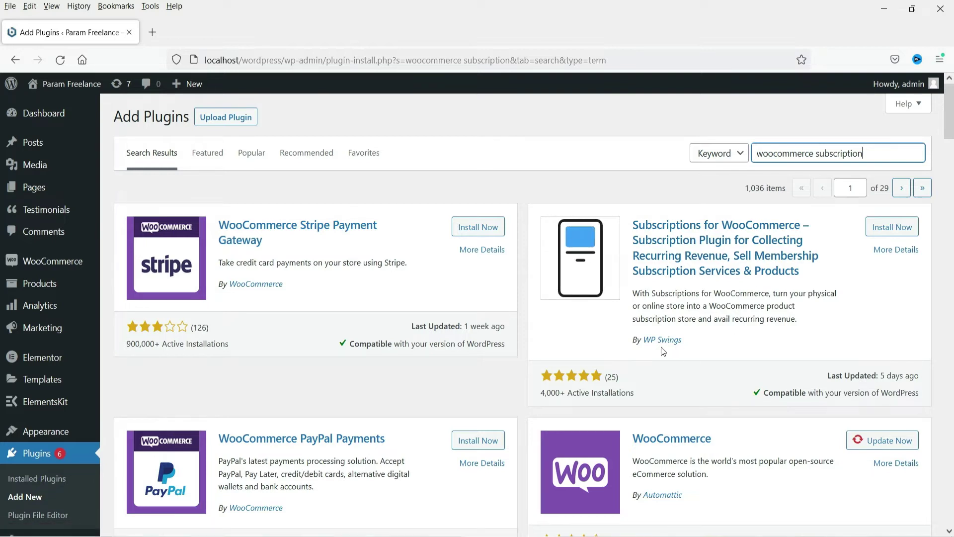
click(893, 228)
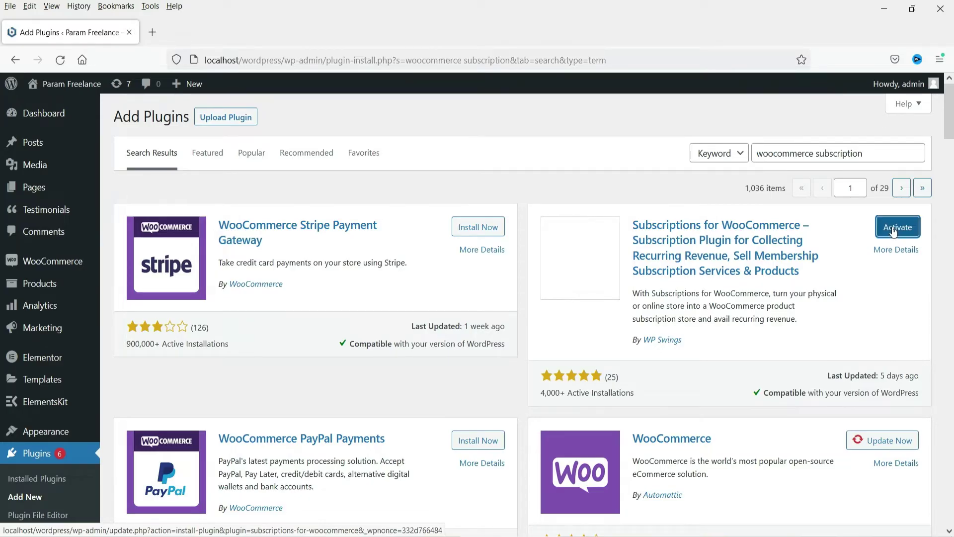
click(893, 228)
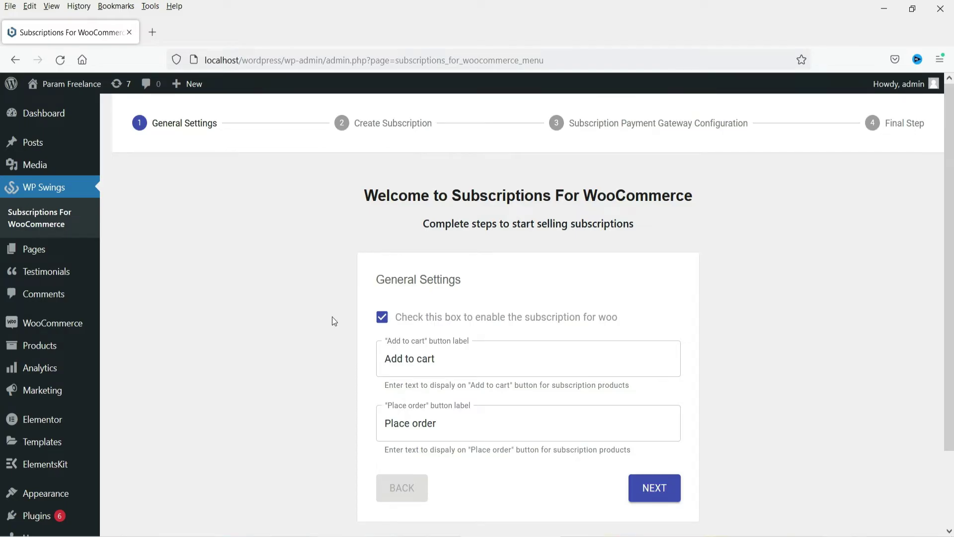
Accept the default general settings in the setup wizard and pass the Create Subscription Product stage without filling it in.
scroll(331, 316, down, 3)
scroll(329, 318, down, 1)
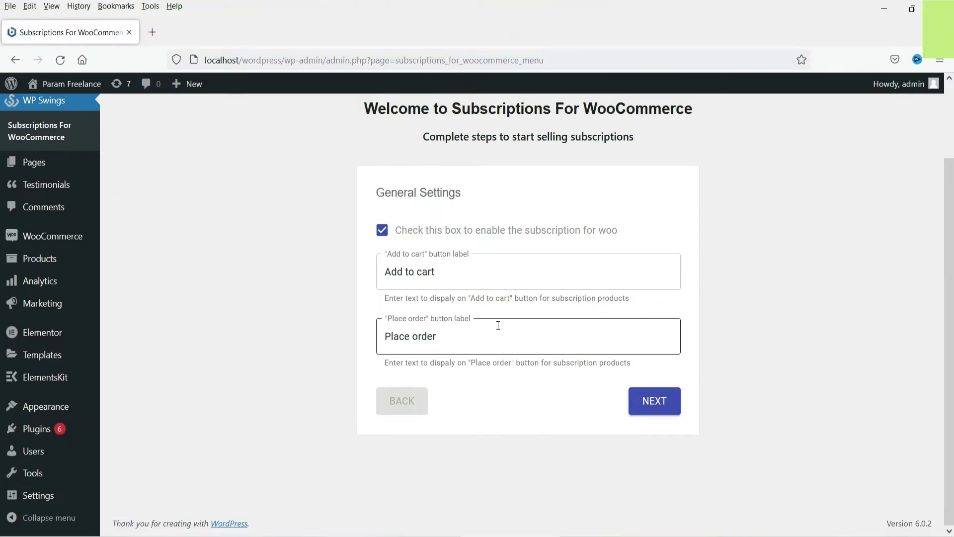
click(642, 405)
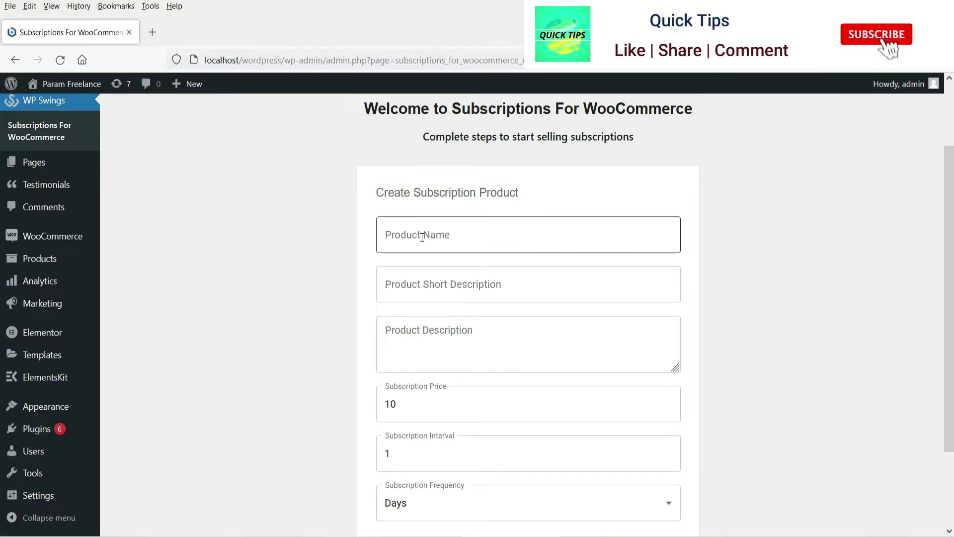
scroll(700, 296, down, 2)
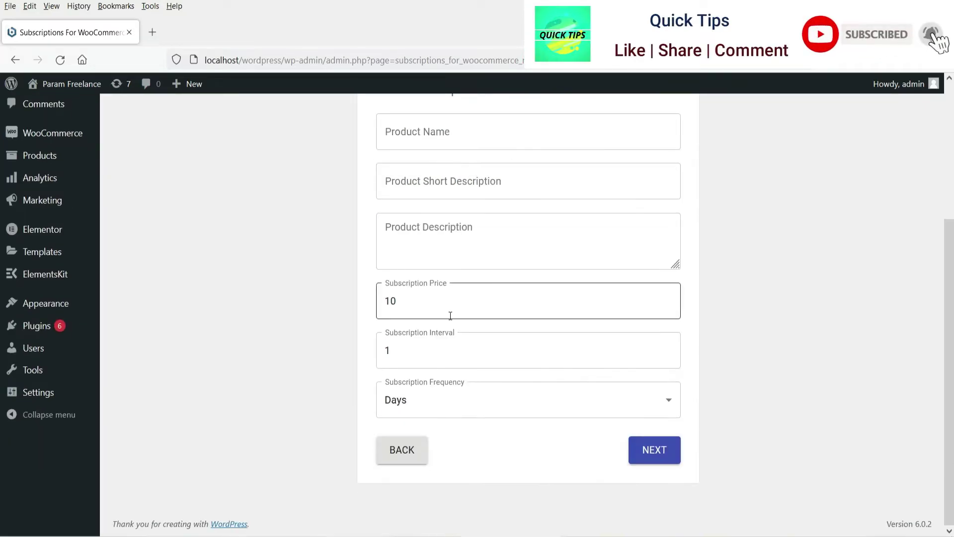
scroll(297, 327, up, 2)
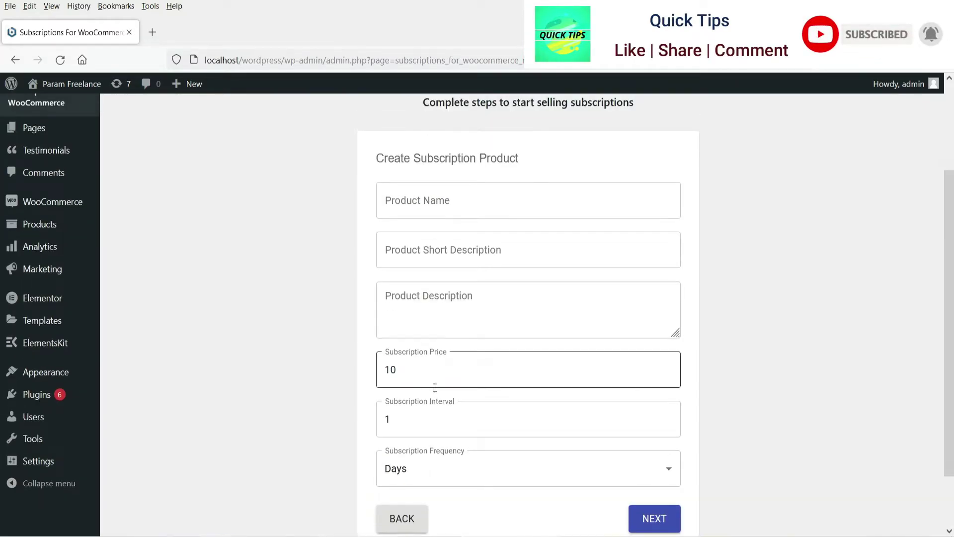
scroll(434, 387, down, 2)
click(645, 453)
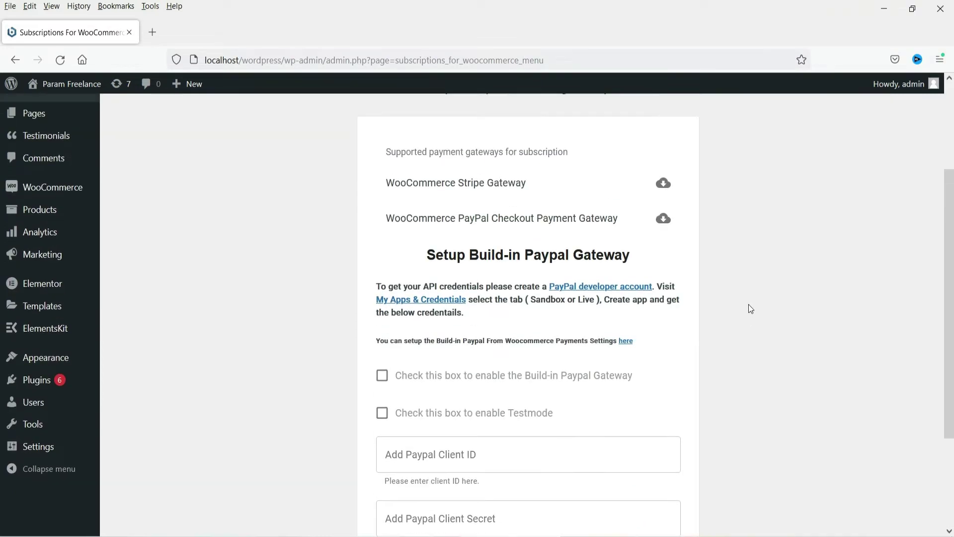
Enable the built-in PayPal gateway without credentials and finish the setup wizard with data collection allowed.
scroll(750, 308, up, 1)
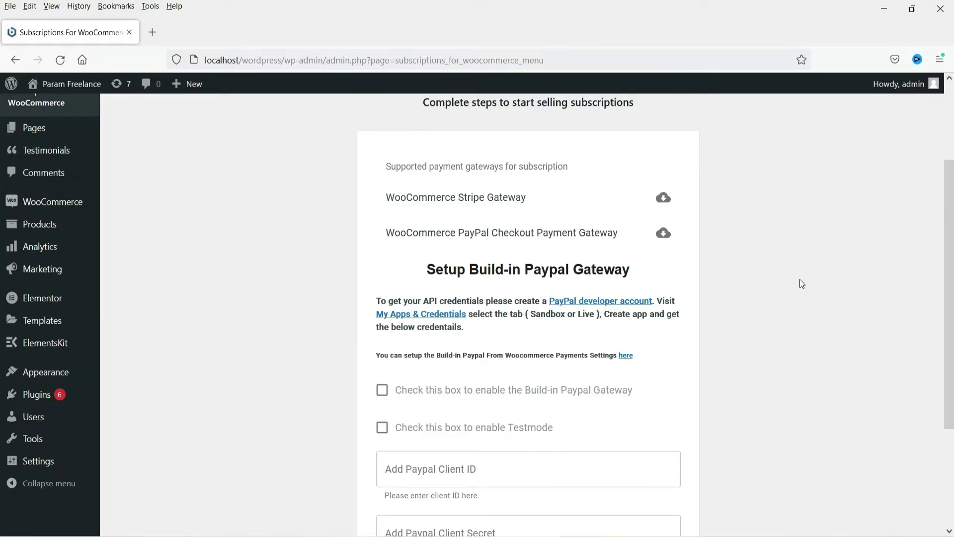
scroll(801, 282, down, 3)
click(382, 252)
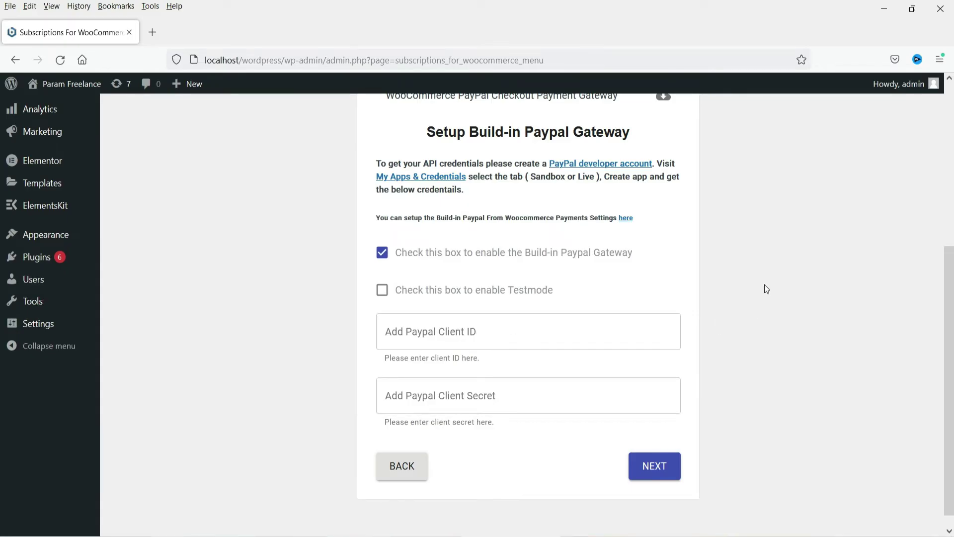
click(654, 468)
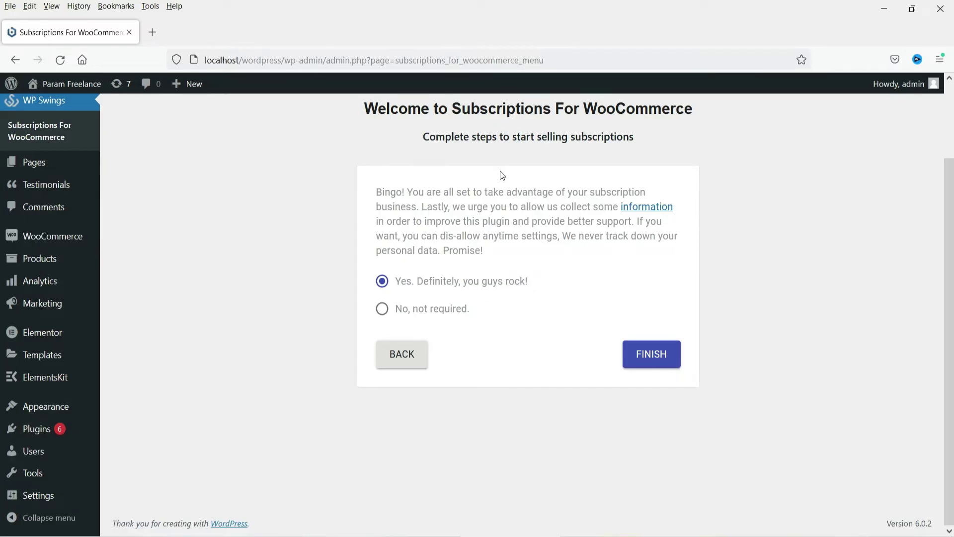
click(648, 350)
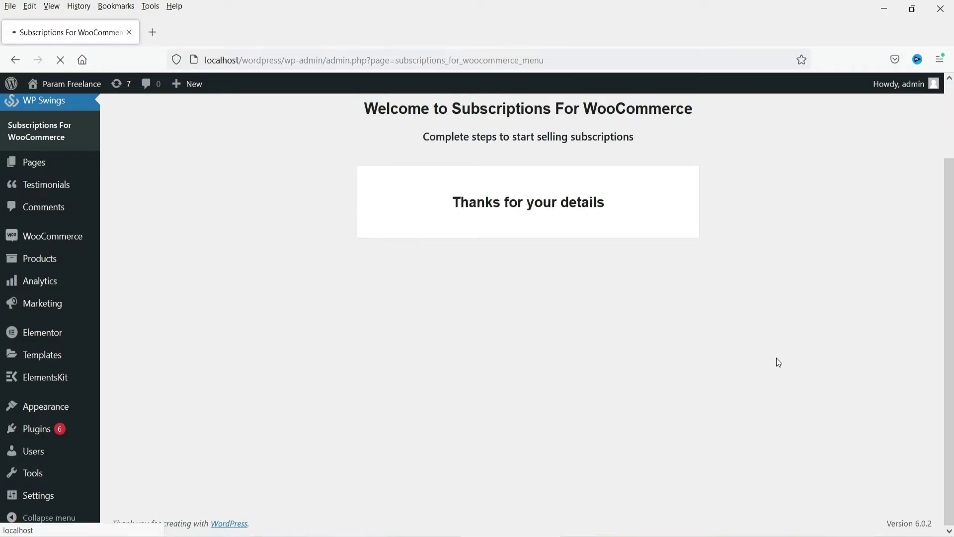
Review the plugin's general settings and its WP Swings home page.
scroll(284, 239, down, 2)
scroll(226, 212, up, 2)
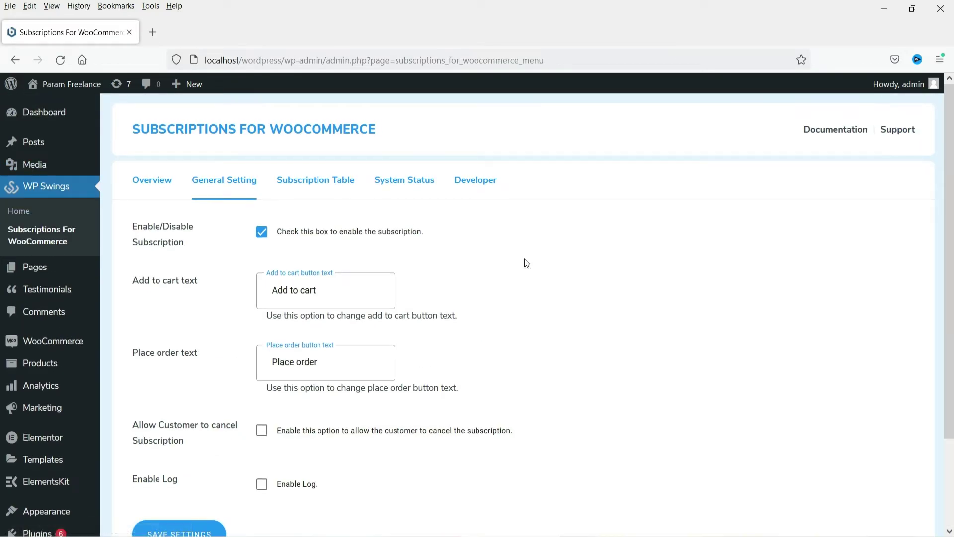
click(19, 210)
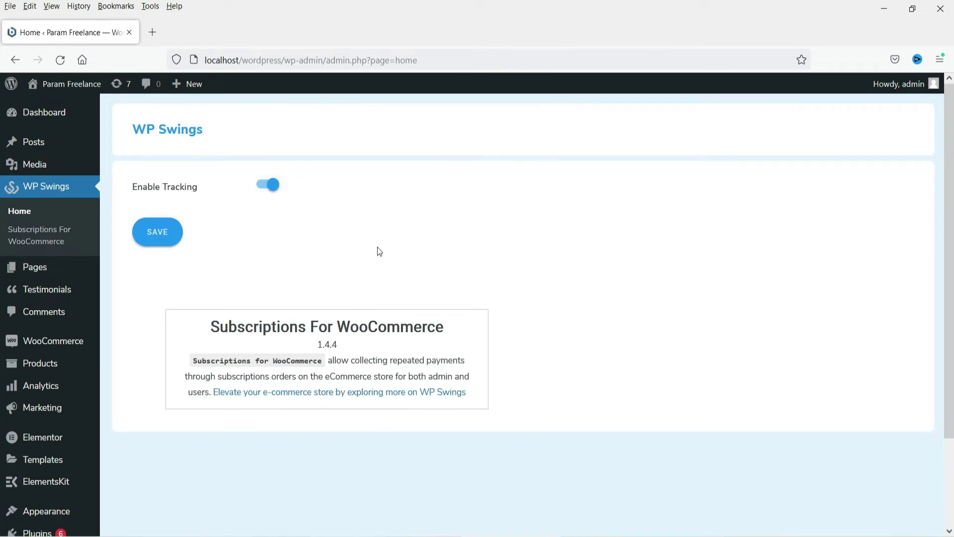
Open the form for adding a new product in a separate browser tab and switch to it.
mouse_move(30, 363)
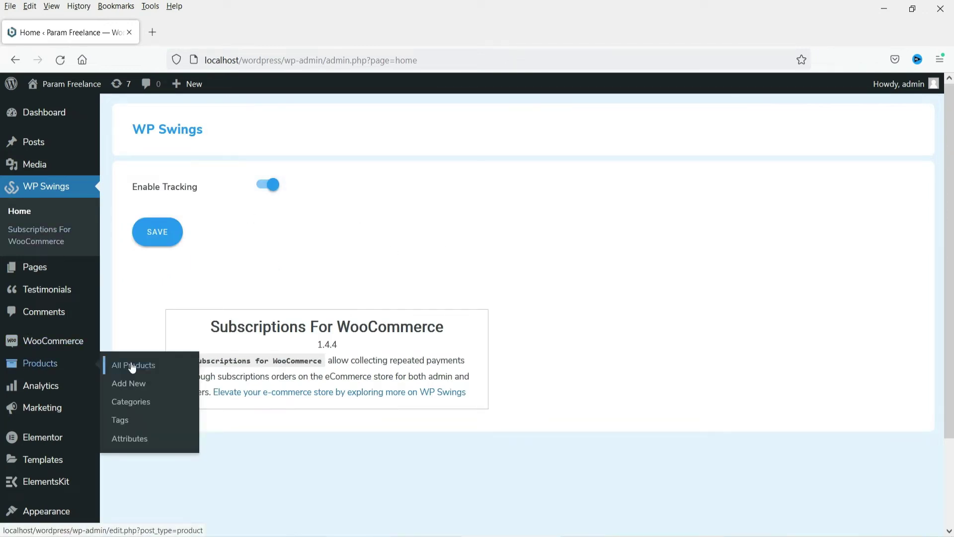
right_click(130, 389)
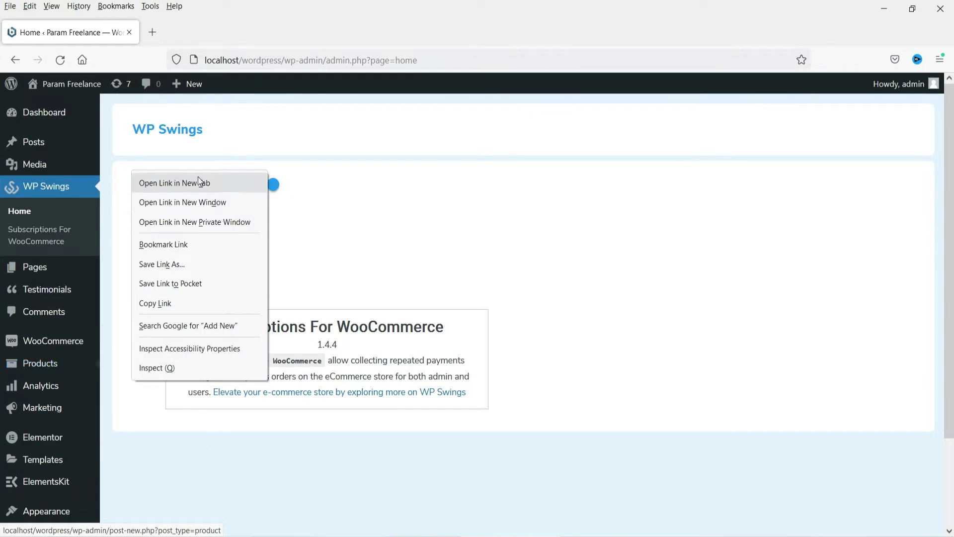
click(321, 197)
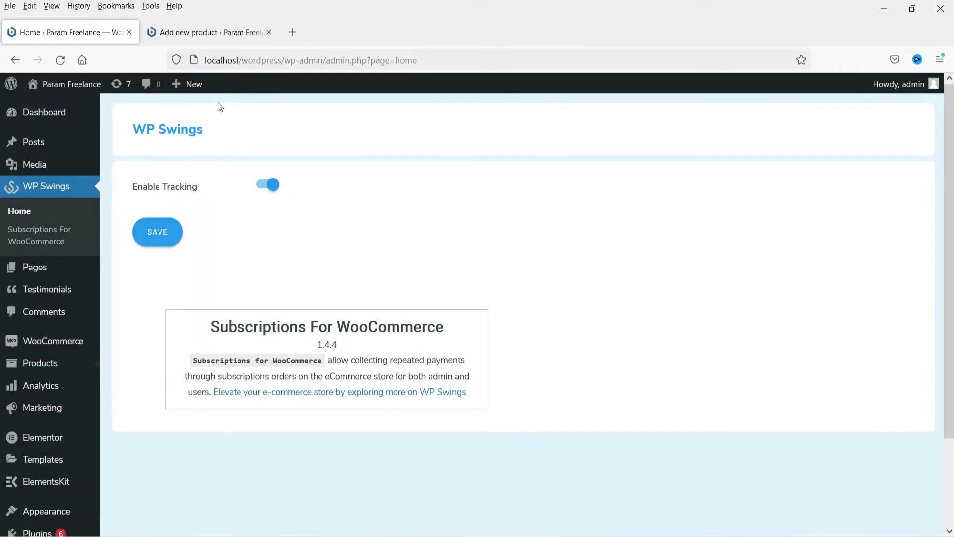
click(198, 36)
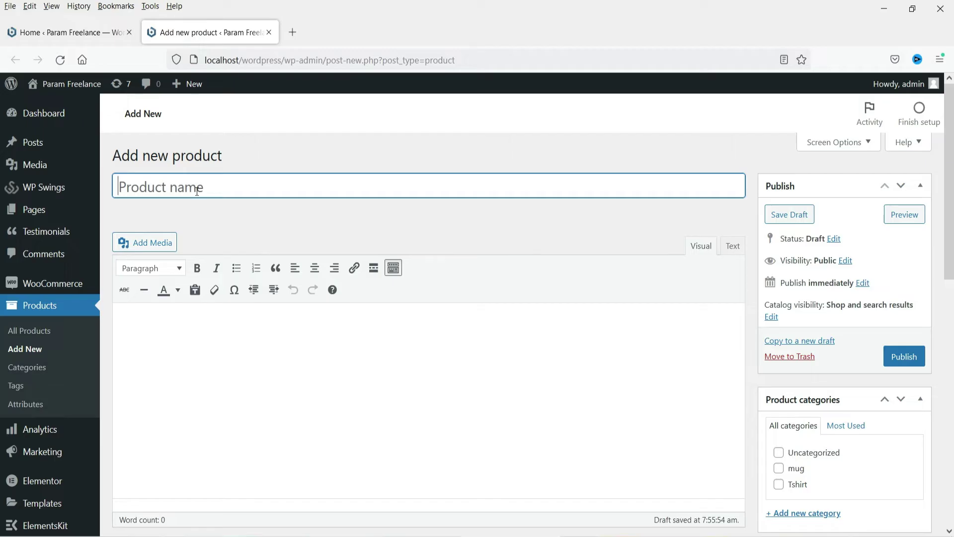
Name the product "1 hour Yoga Class" and fill its description with the "Welcome to Online Yoga coaching center" text.
text(1)
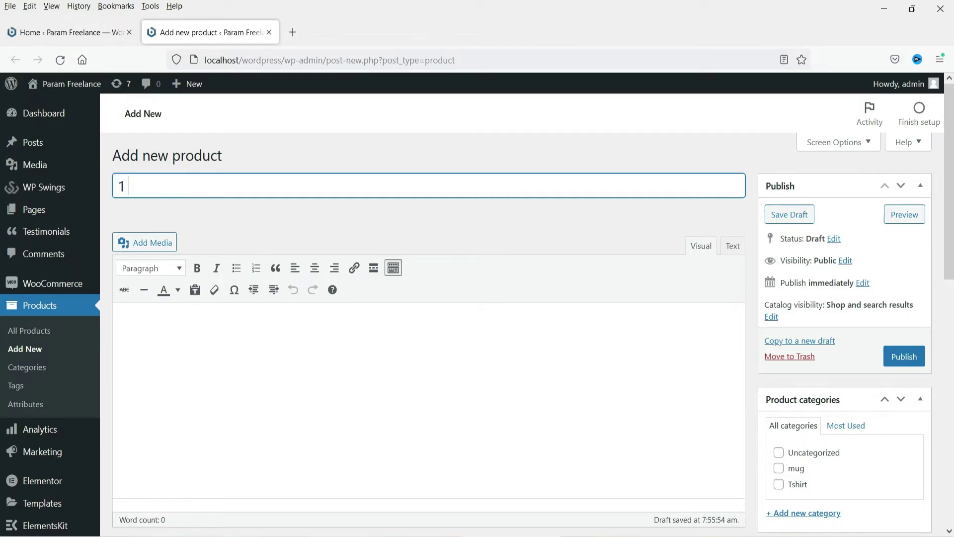
text( hour Yoga Class)
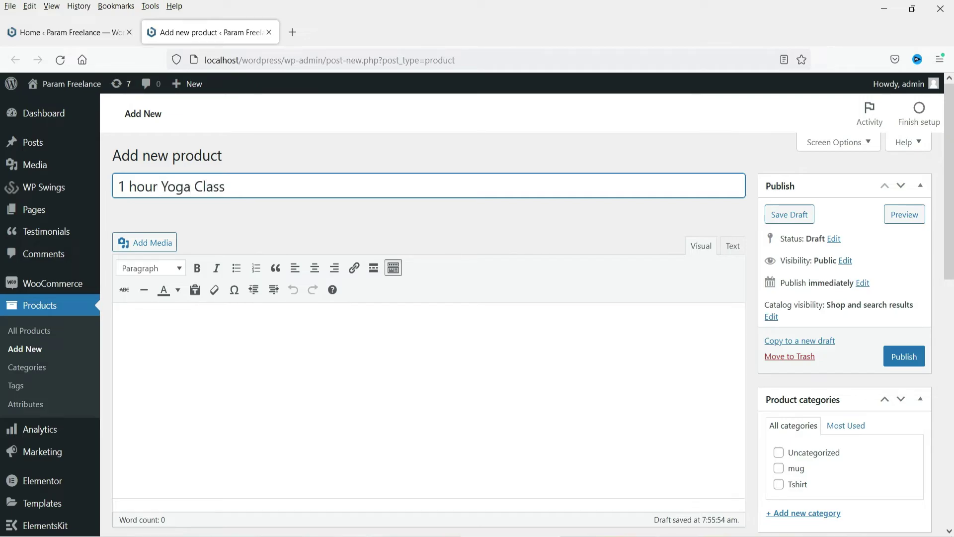
click(210, 392)
text(Welcome to Online Yoga coaching center. 1 hour online Yoga session. Please place order 24 hours before the coaching session. Welcome to Online Yoga coaching center. 1 hour online Yoga session. Please place order 24 hours before the coaching session. Welcome to Online Yoga coaching center. 1 hour online Yoga session. Please place order 24 hours before the coaching session. Added New Content. Welcome to Online Yoga coaching center. 1 hour online Yoga session. Please place order 24 hours before the coaching session. Welcome to Online Yoga coaching center. 1 hour online Yoga session. Please place order 24 hours before the coaching session. Welcome to Online Yoga coaching center. 1 hour online Yoga session. Please place order 24 hours before the coaching session. Added New Content.)
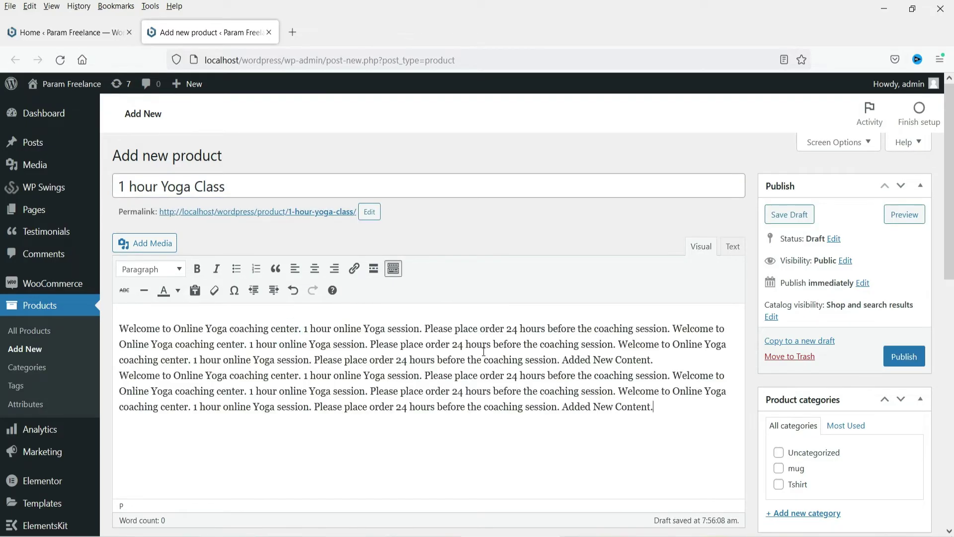
Create a new product category named "Subscription" and assign it to the product.
scroll(648, 316, down, 4)
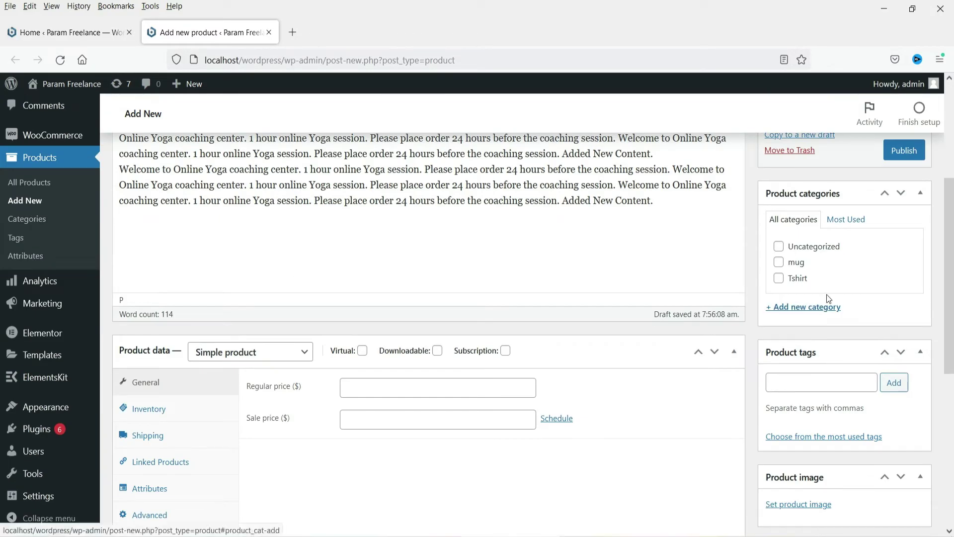
click(821, 308)
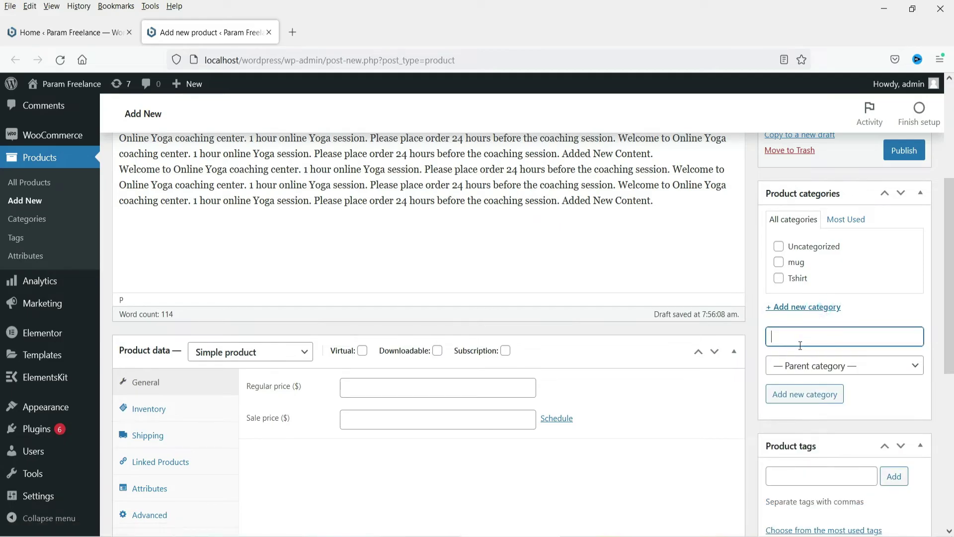
text(Subscription)
key(Return)
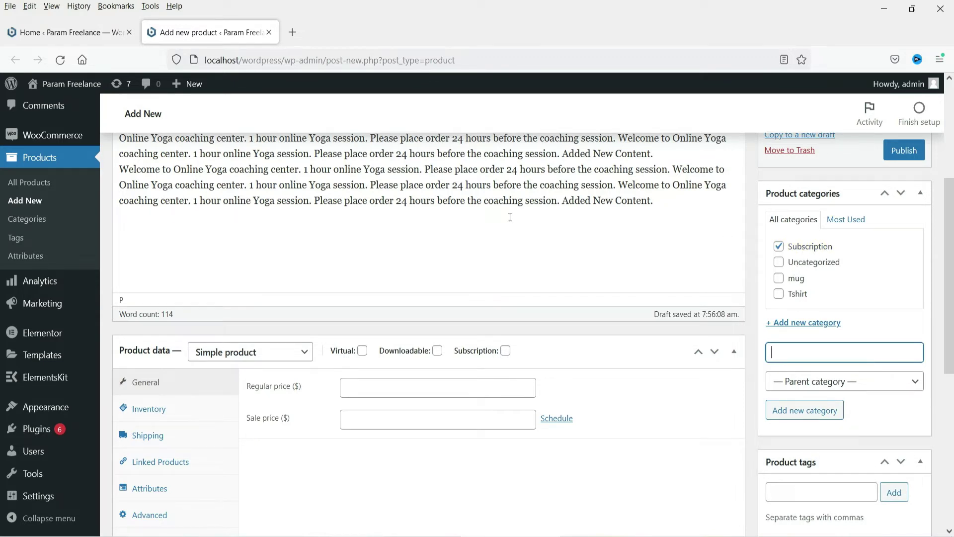
Upload the photo of the yoga pose beside a laptop and set it as the product image.
scroll(496, 221, down, 2)
scroll(907, 266, down, 5)
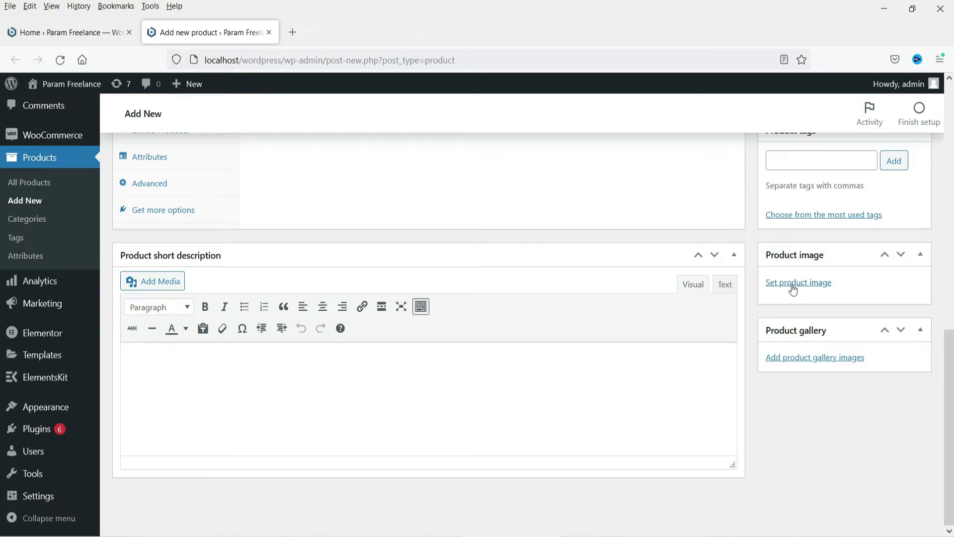
click(793, 288)
click(70, 144)
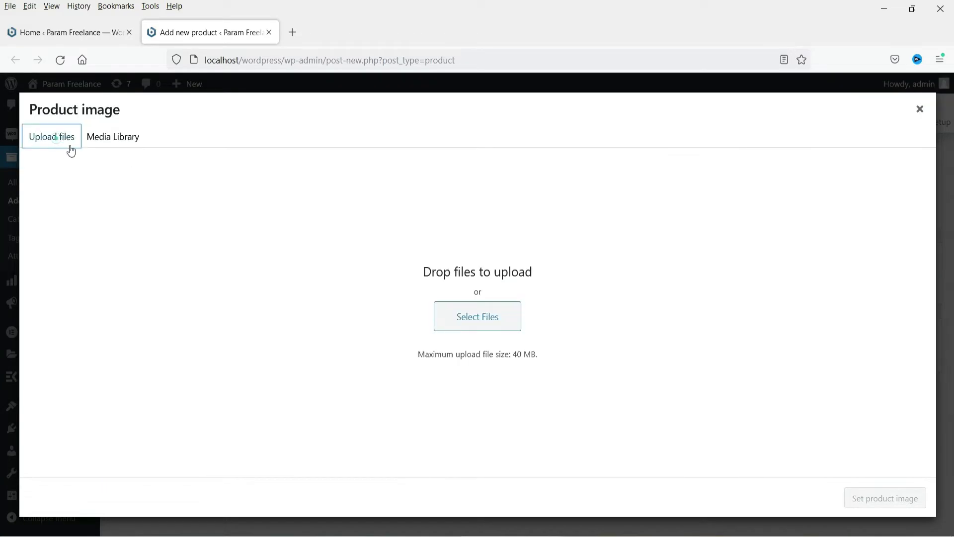
click(454, 310)
click(273, 211)
click(413, 312)
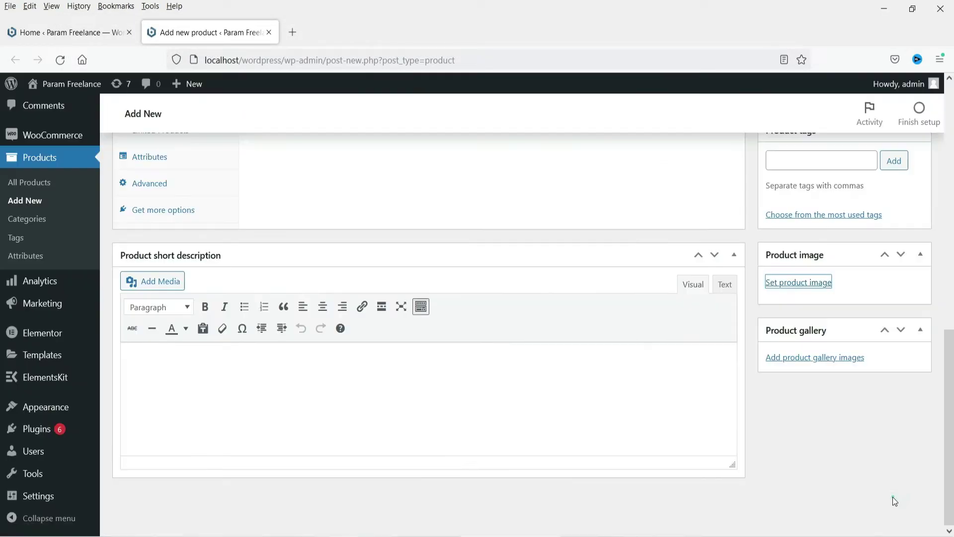
click(893, 500)
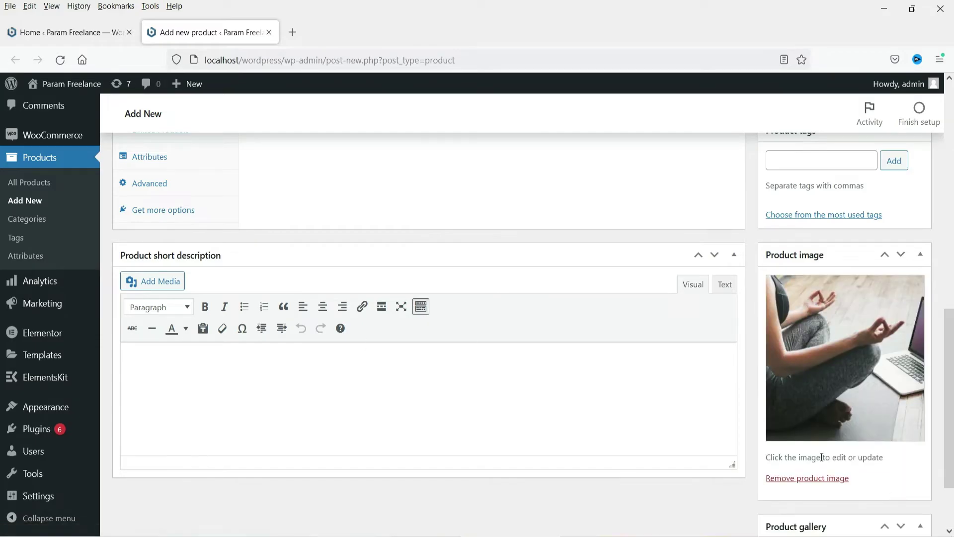
scroll(845, 433, down, 2)
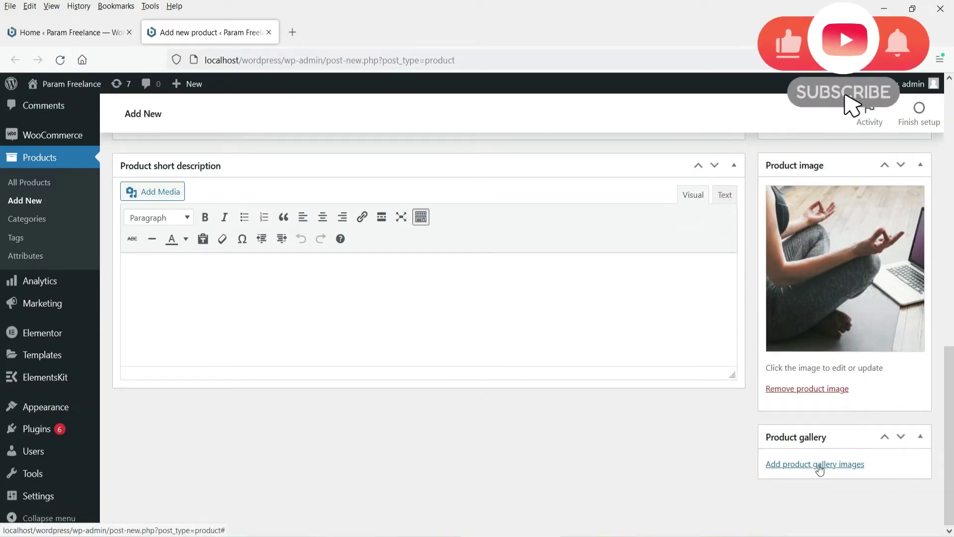
Fill the product short description with the "Welcome to Online Yoga coaching center" text ending in "New Description.".
click(223, 299)
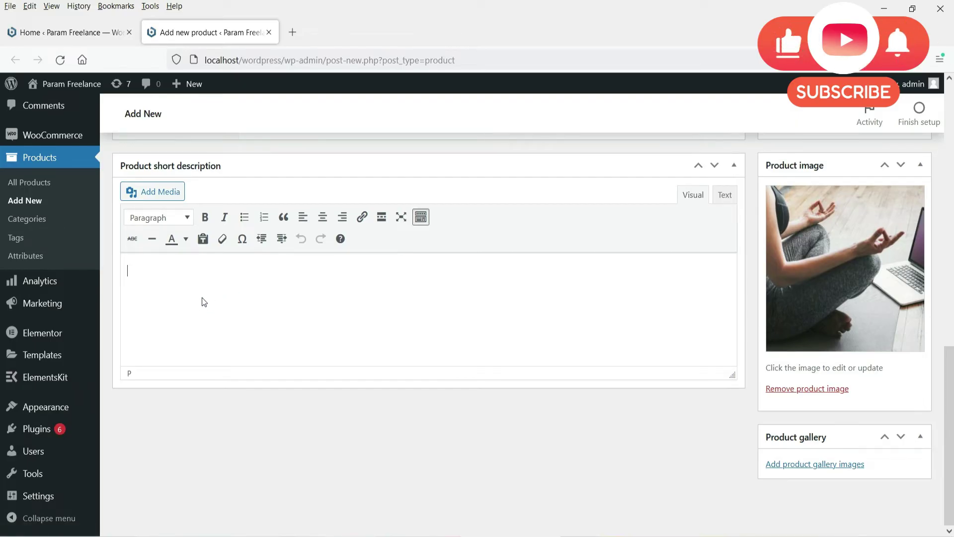
text(Welcome to Online Yoga coaching center. 1 hour online Yoga session. Please place order 24 hours before the coaching session. New Description.)
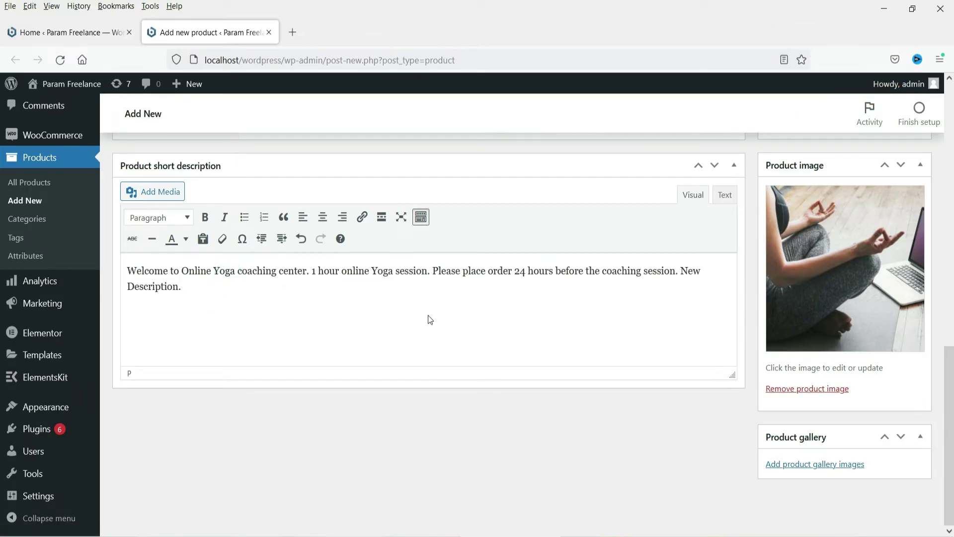
Mark the product as a subscription and set its regular price to $500.
scroll(428, 315, up, 7)
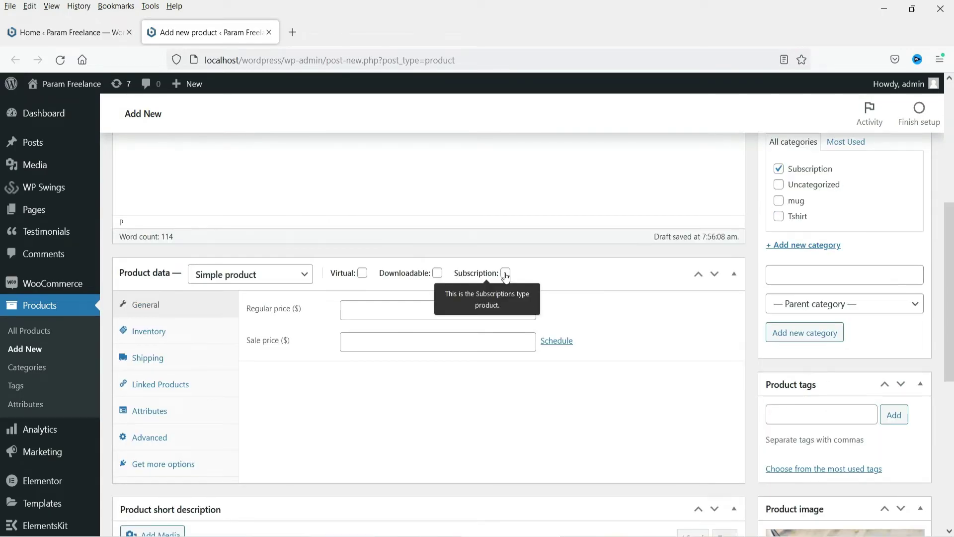
click(505, 274)
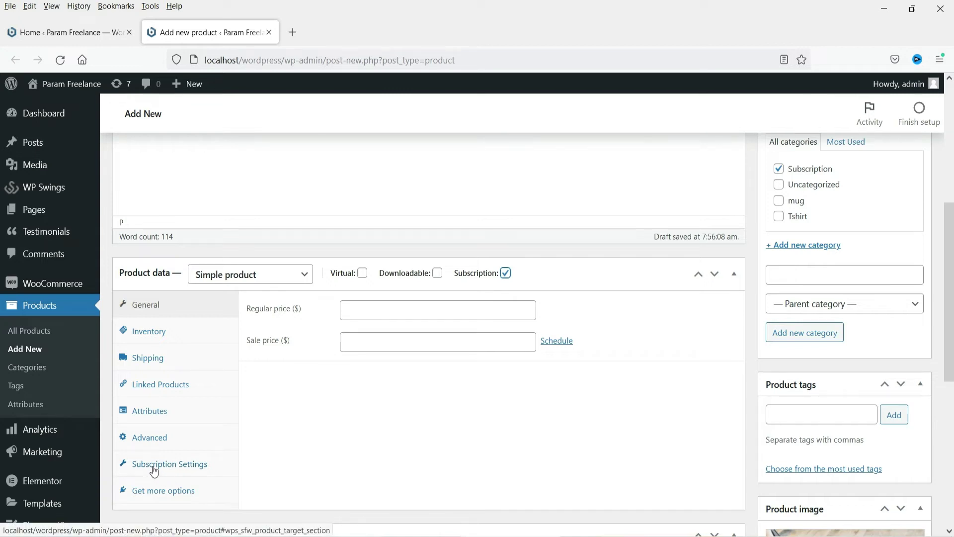
click(386, 307)
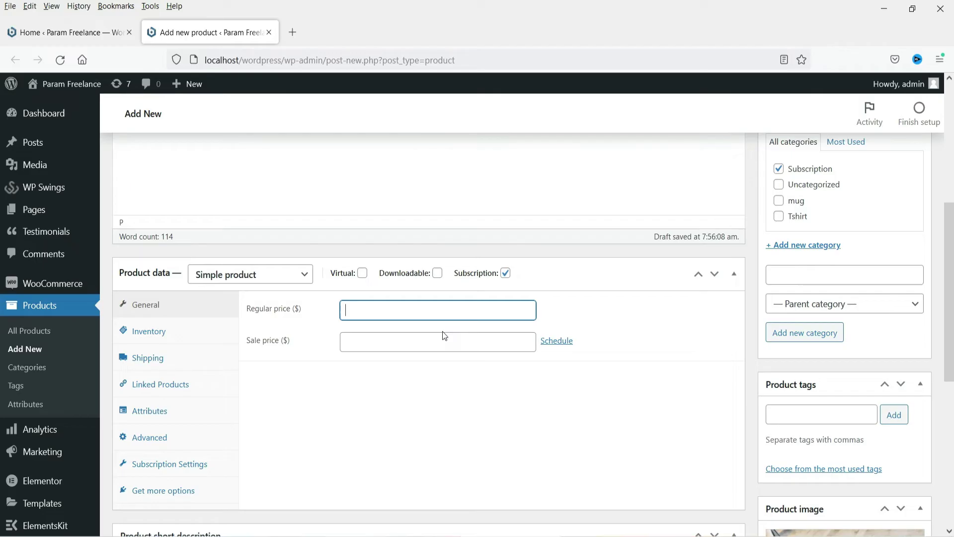
text(500)
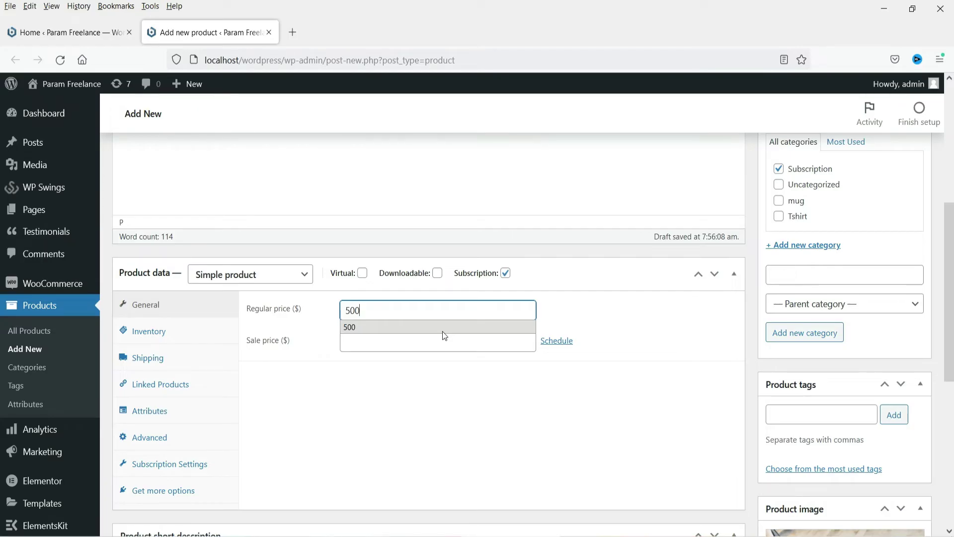
click(394, 309)
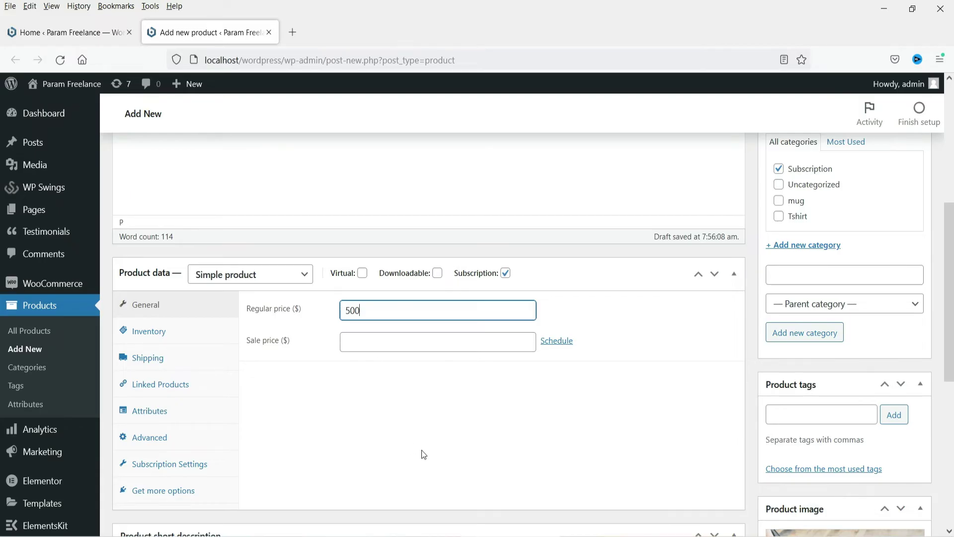
Set the subscription interval to 1 month, expiry to 12 months, initial signup fee to $100 and free trial to 7 days.
click(150, 470)
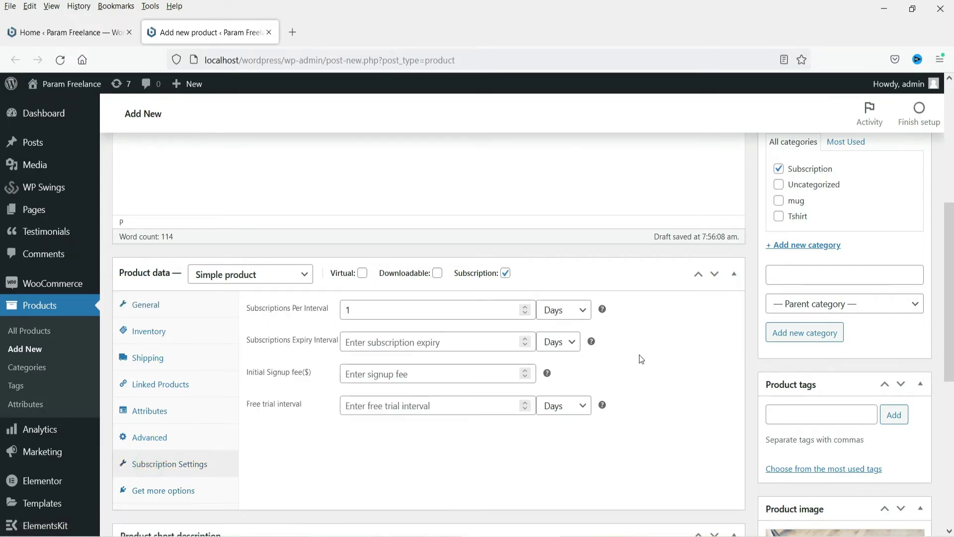
scroll(641, 359, down, 1)
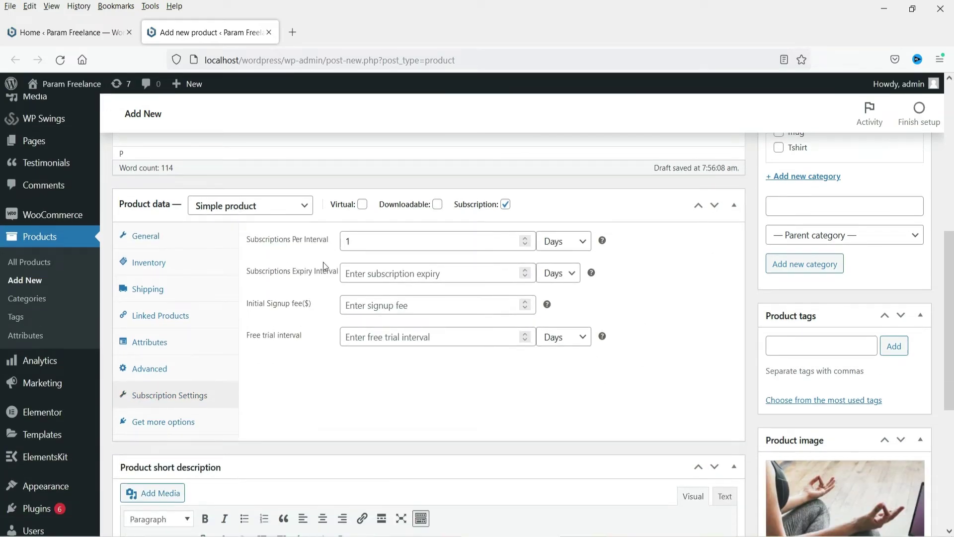
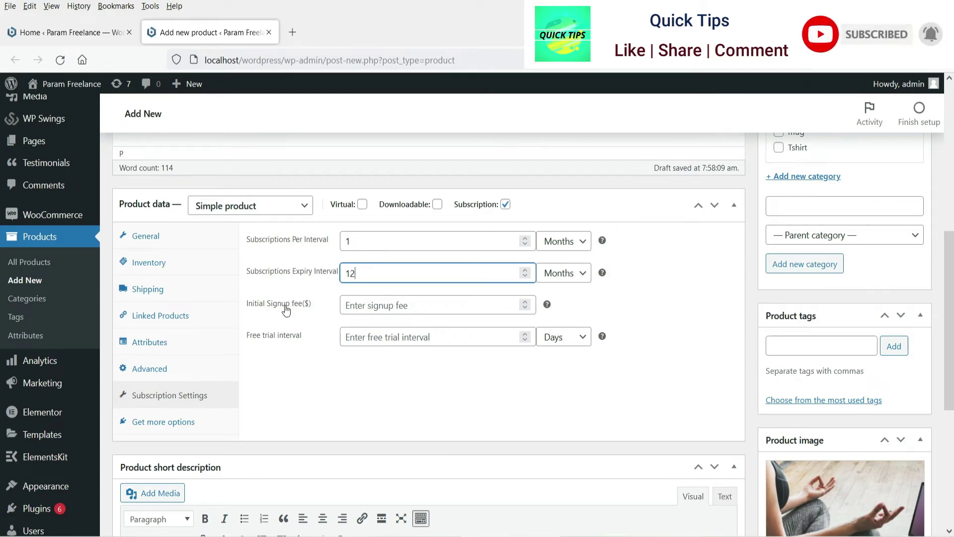
click(401, 305)
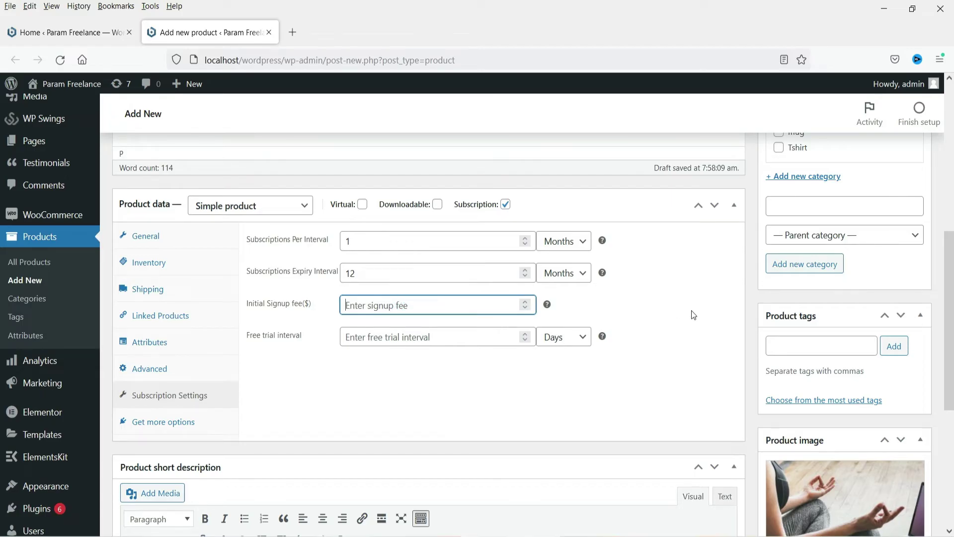
text(100)
click(477, 336)
text(7)
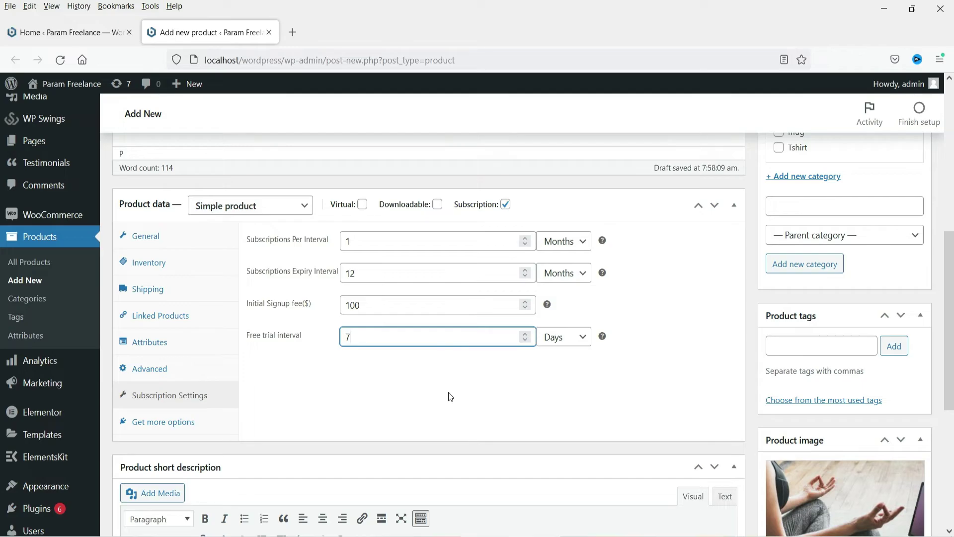
Recheck the product's general price and subscription settings, and publish the product.
click(144, 236)
click(180, 396)
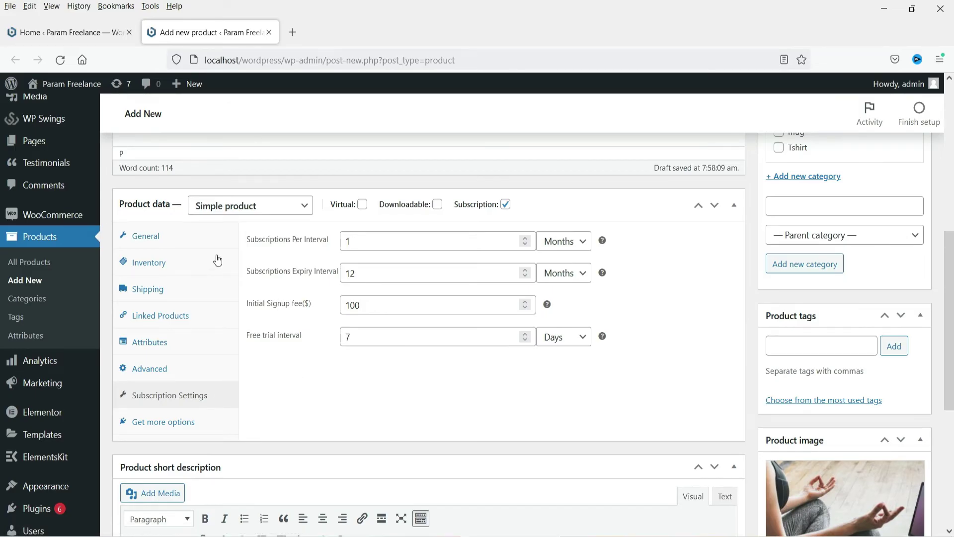
click(199, 235)
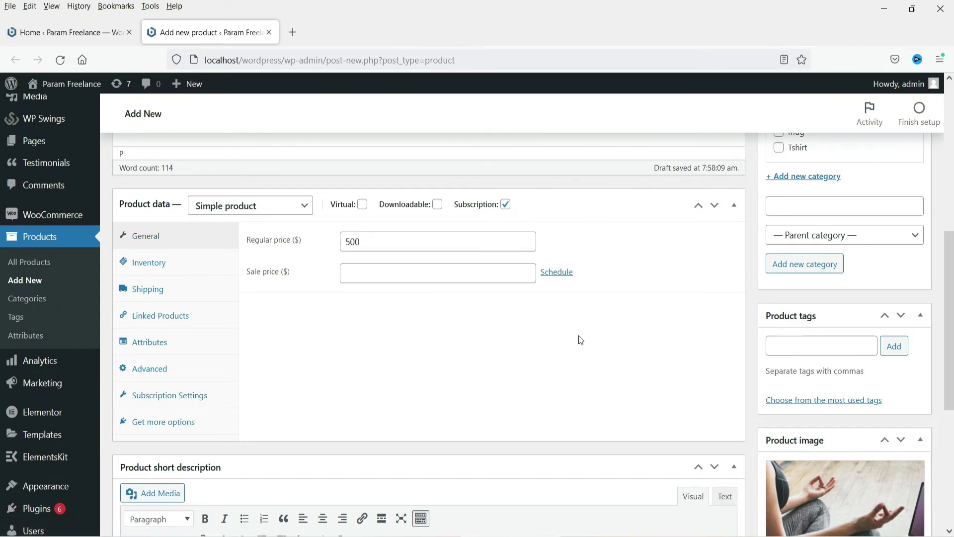
scroll(578, 330, up, 5)
click(903, 279)
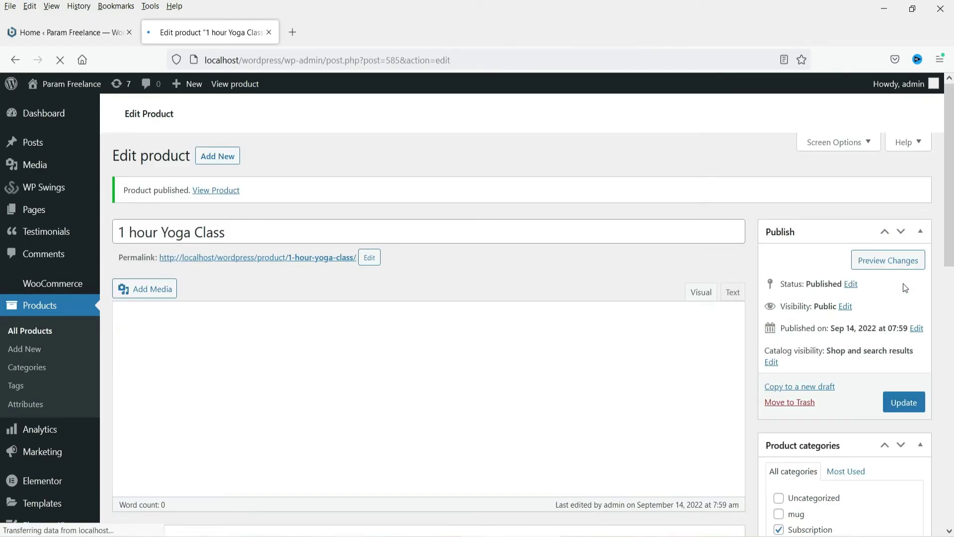
Open the published product's permalink in a separate browser tab and switch to it.
right_click(329, 257)
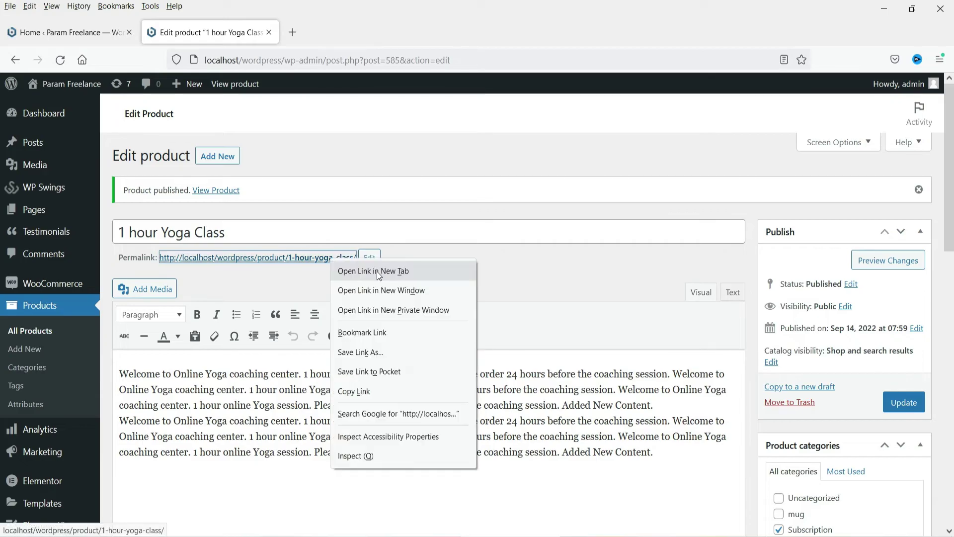
click(411, 272)
click(359, 35)
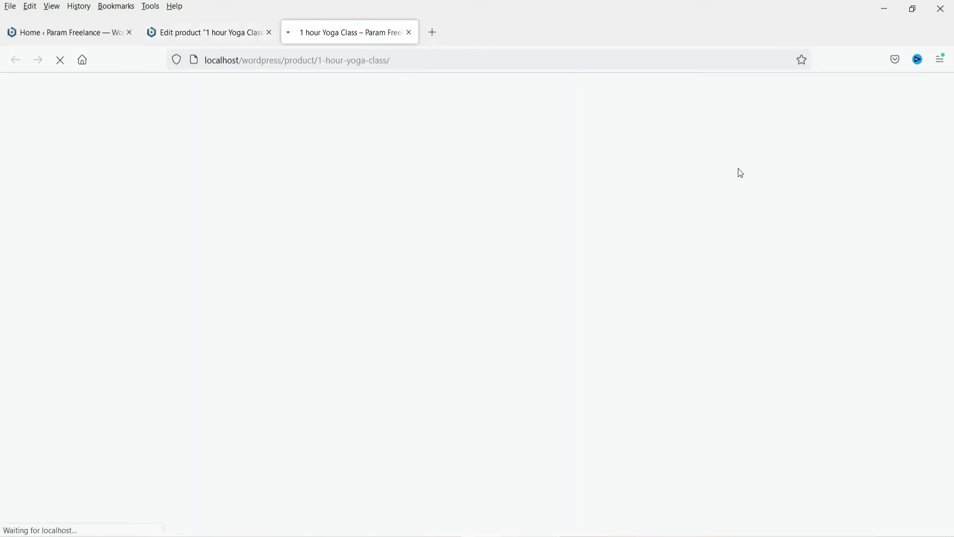
Examine the product page's title, short description, recurring price, free trial and signup fee.
scroll(812, 223, down, 4)
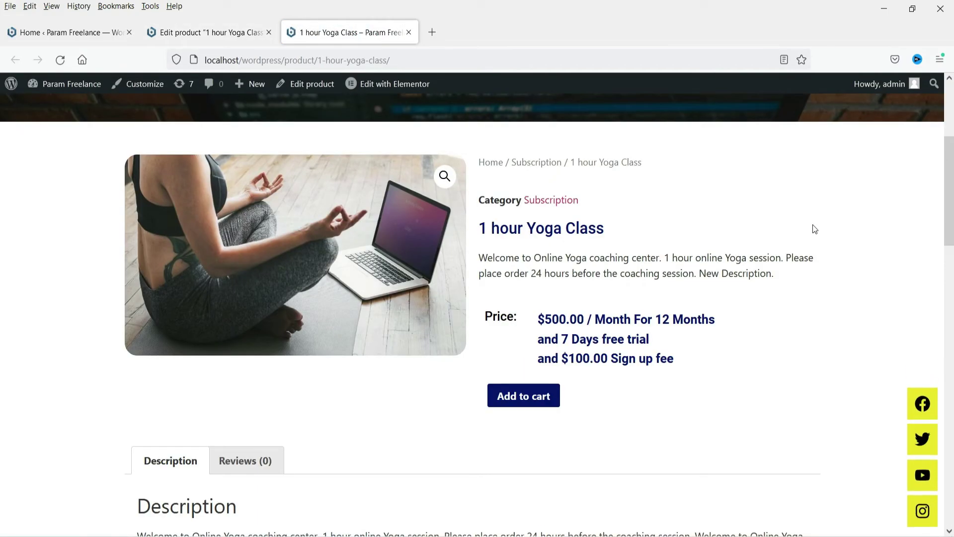
drag(484, 224, 605, 227)
click(653, 237)
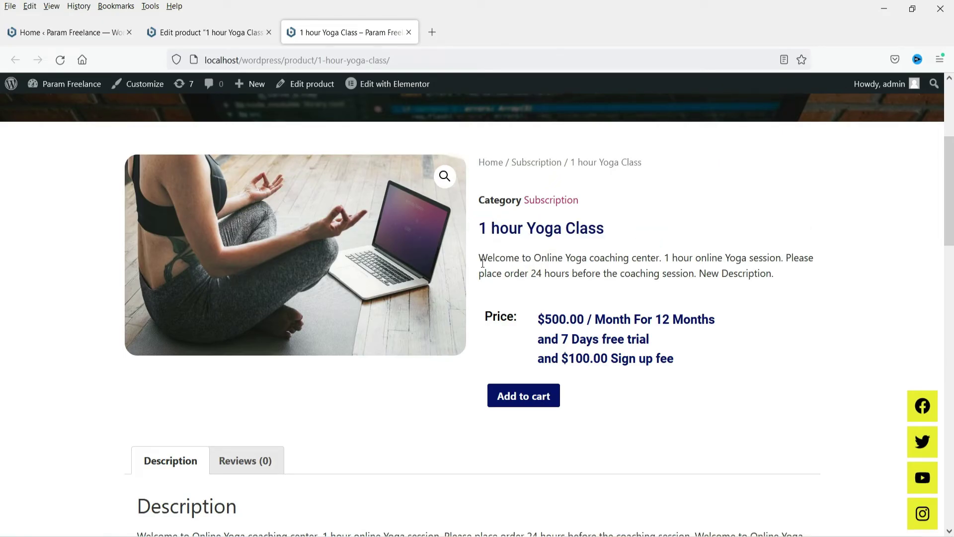
drag(482, 261, 800, 284)
click(776, 287)
scroll(522, 267, down, 2)
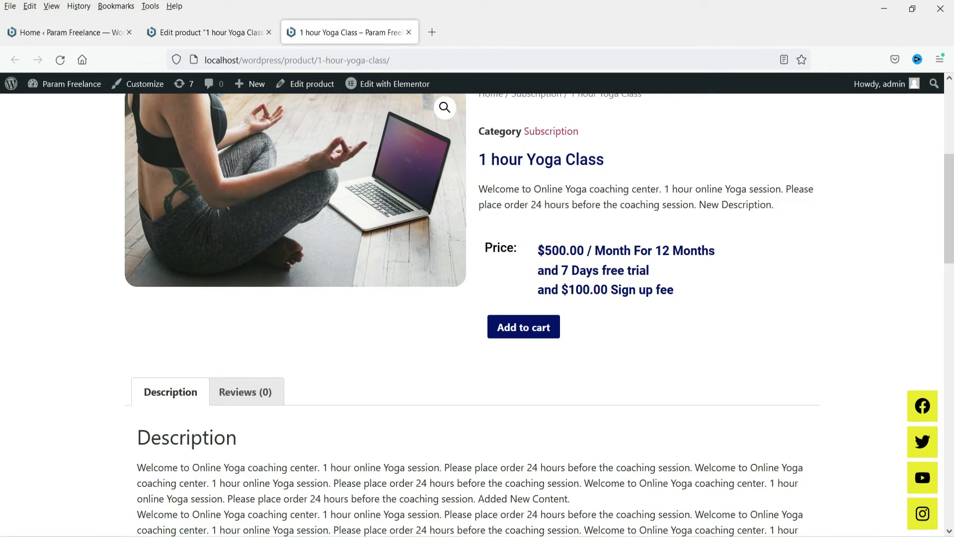
drag(539, 250, 715, 250)
click(741, 262)
drag(540, 290, 676, 296)
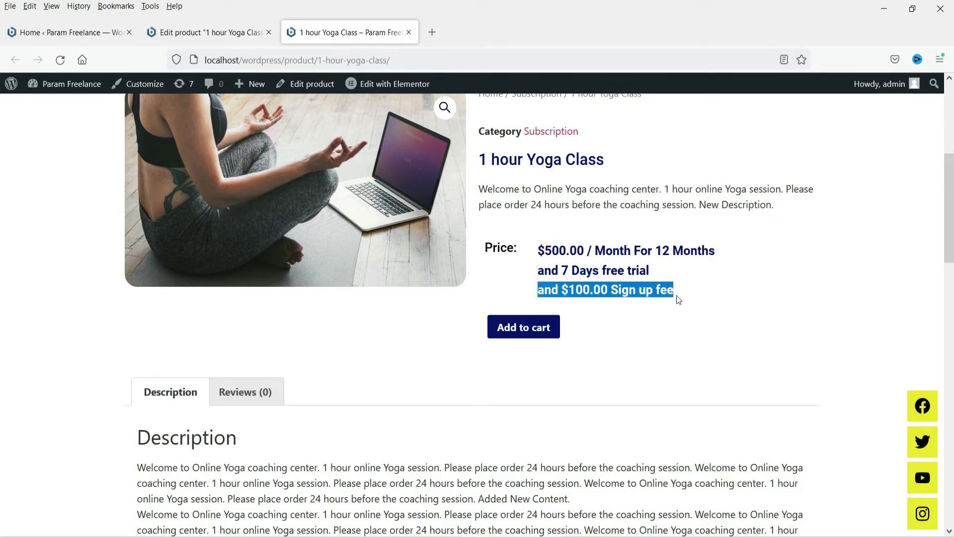
click(719, 301)
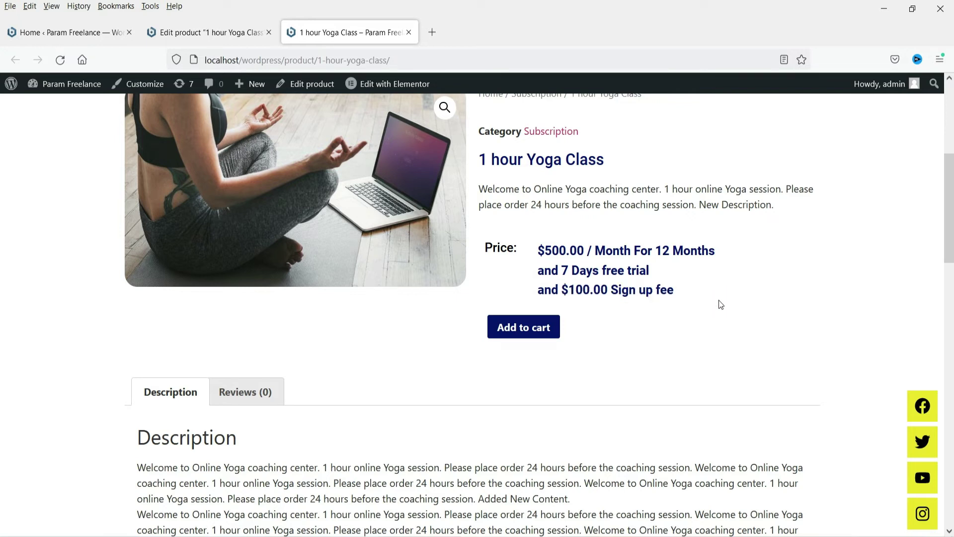
drag(539, 252, 681, 293)
click(720, 306)
click(711, 294)
scroll(650, 317, up, 4)
scroll(597, 348, down, 2)
Add the 1 hour Yoga Class to the cart and open the cart.
click(519, 395)
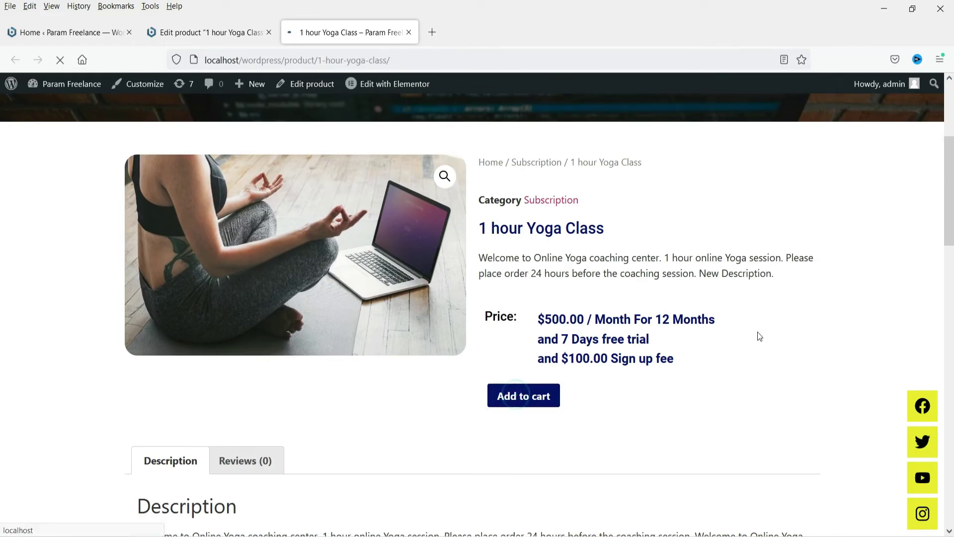
scroll(757, 332, down, 3)
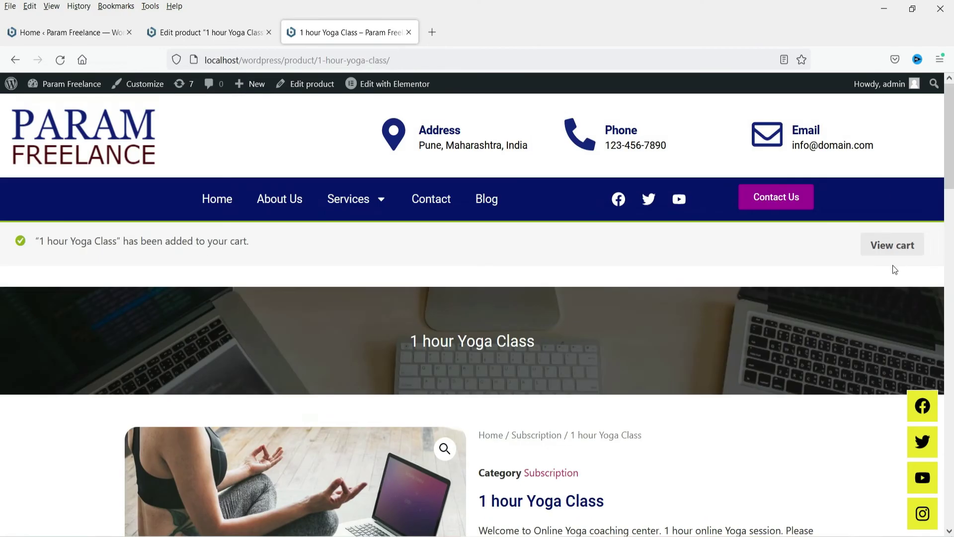
click(893, 251)
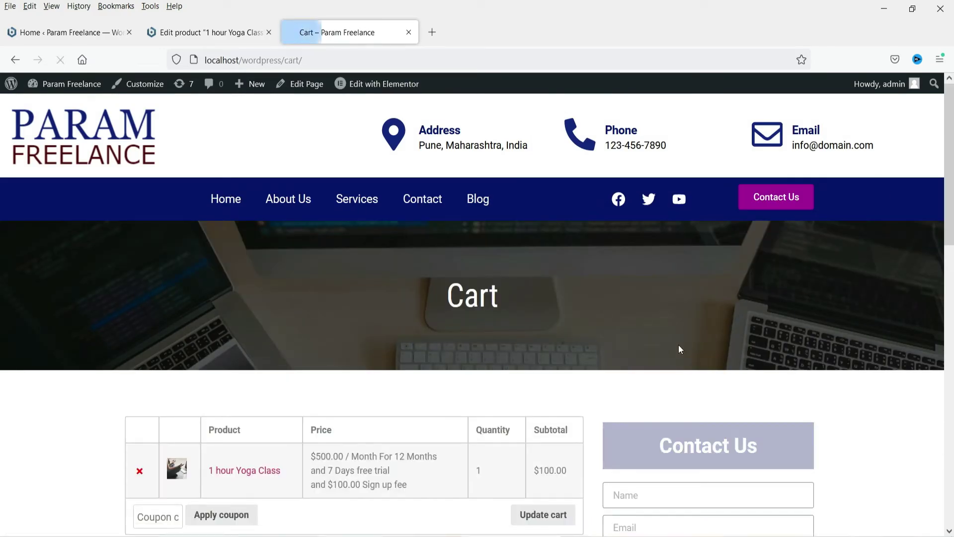
Check the cart totals for the subscription and remove the yoga class from the cart.
scroll(648, 306, down, 3)
scroll(381, 323, down, 5)
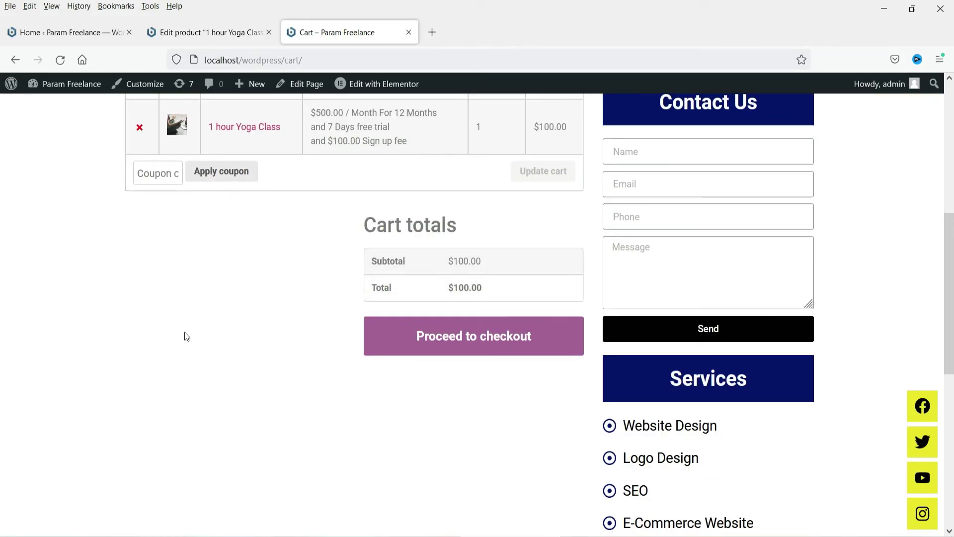
scroll(184, 332, up, 3)
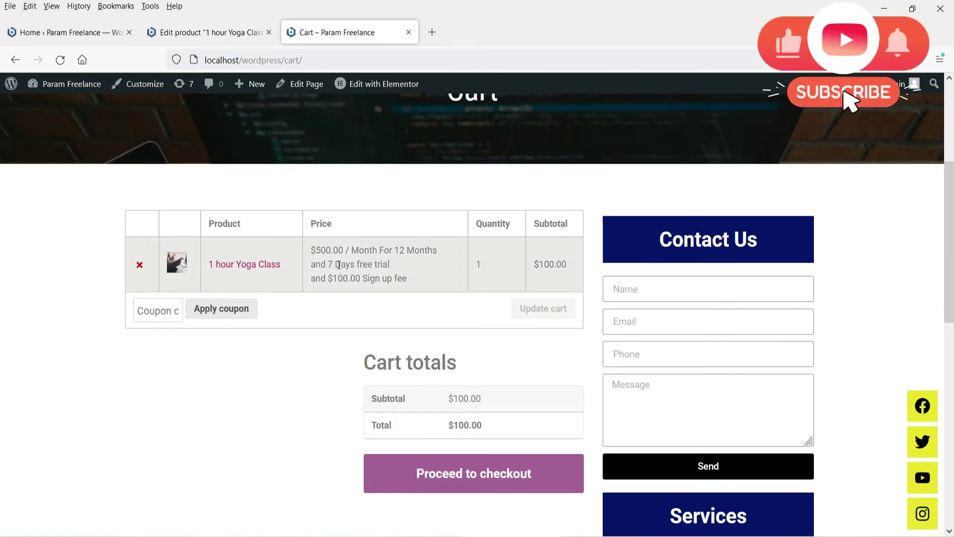
click(140, 264)
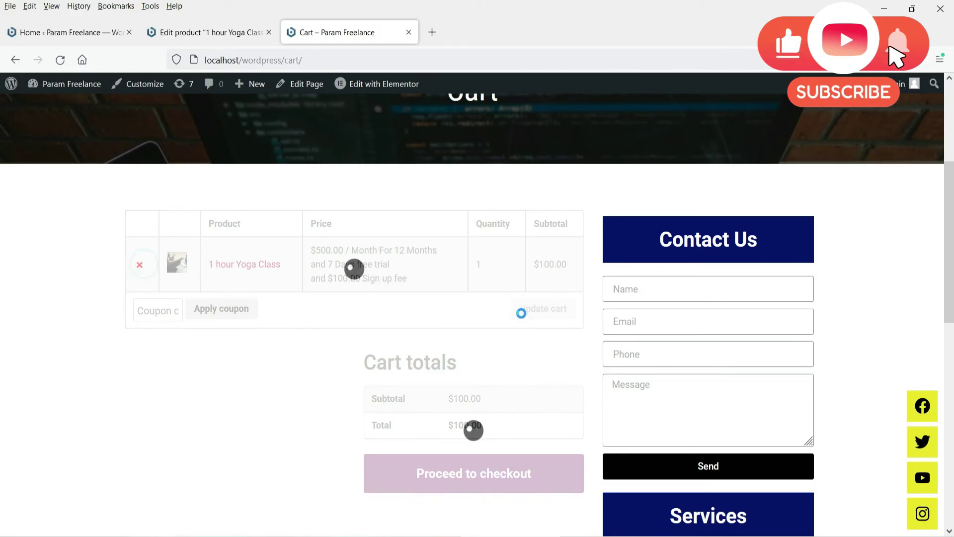
Return to editing the yoga class product and set its initial signup fee and free trial interval to 0.
click(153, 311)
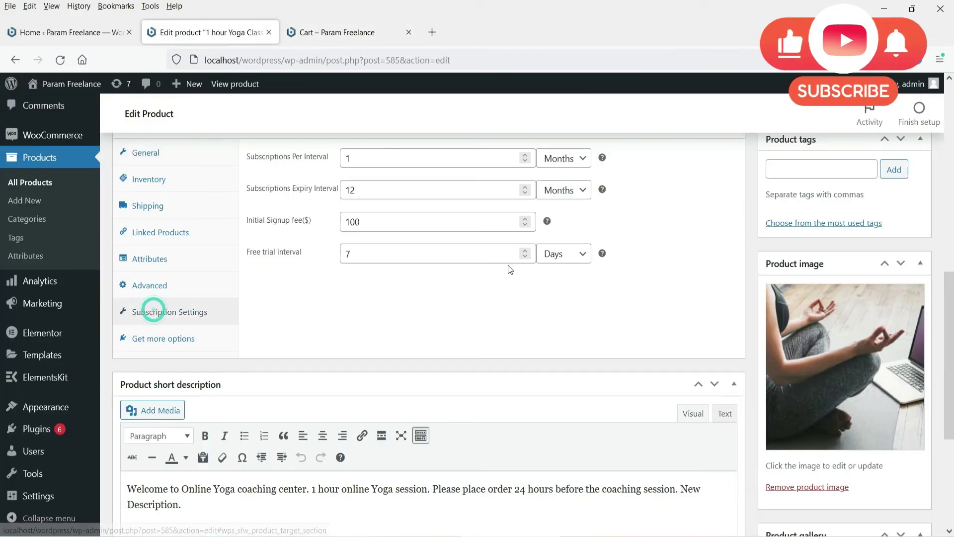
double_click(392, 221)
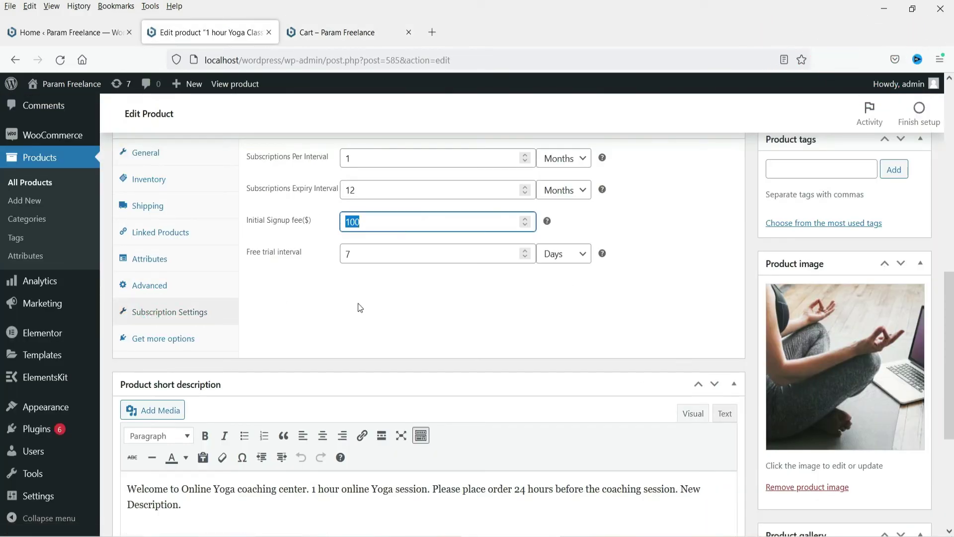
text(0)
double_click(361, 255)
text(0)
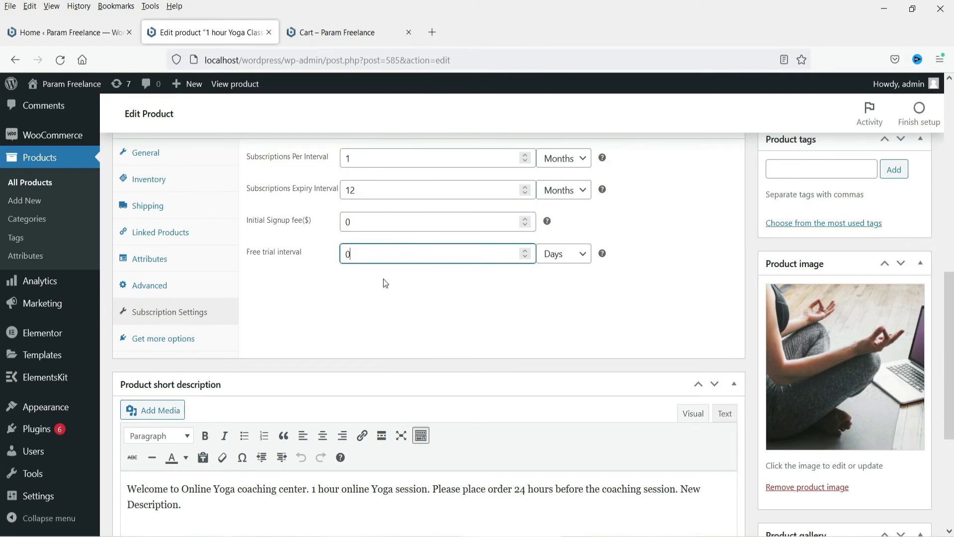
Clear the initial signup fee and free trial interval so both are empty, and update the product.
double_click(368, 223)
key(BackSpace)
double_click(368, 255)
key(BackSpace)
click(304, 311)
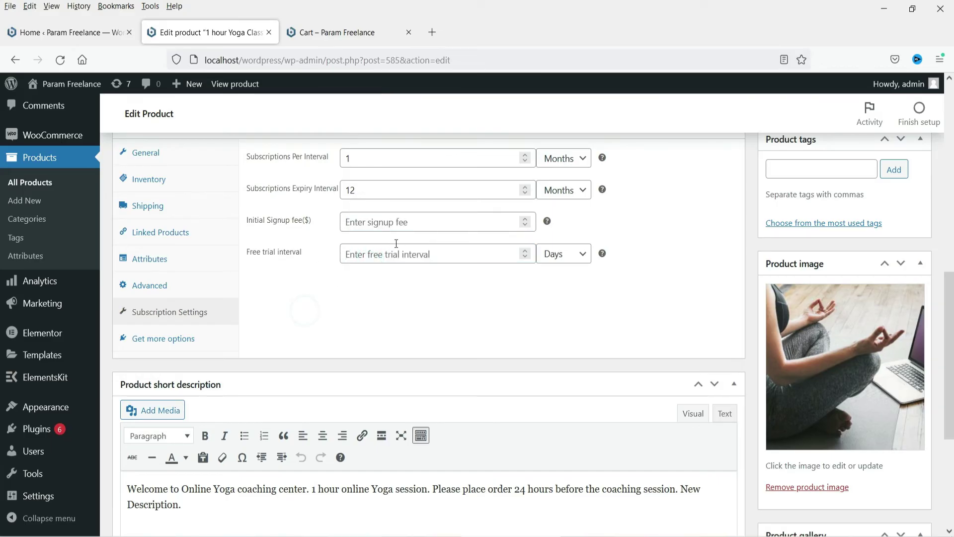
scroll(932, 227, up, 8)
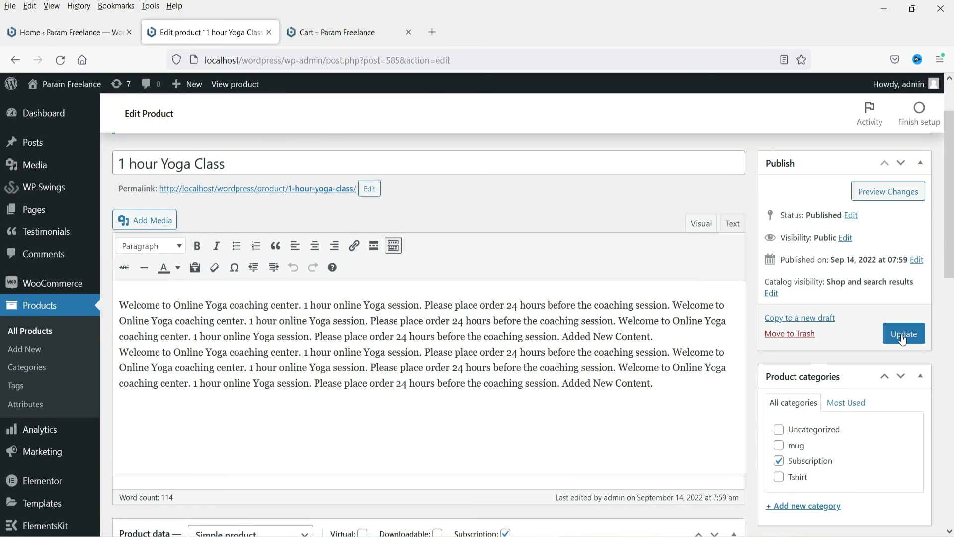
click(902, 335)
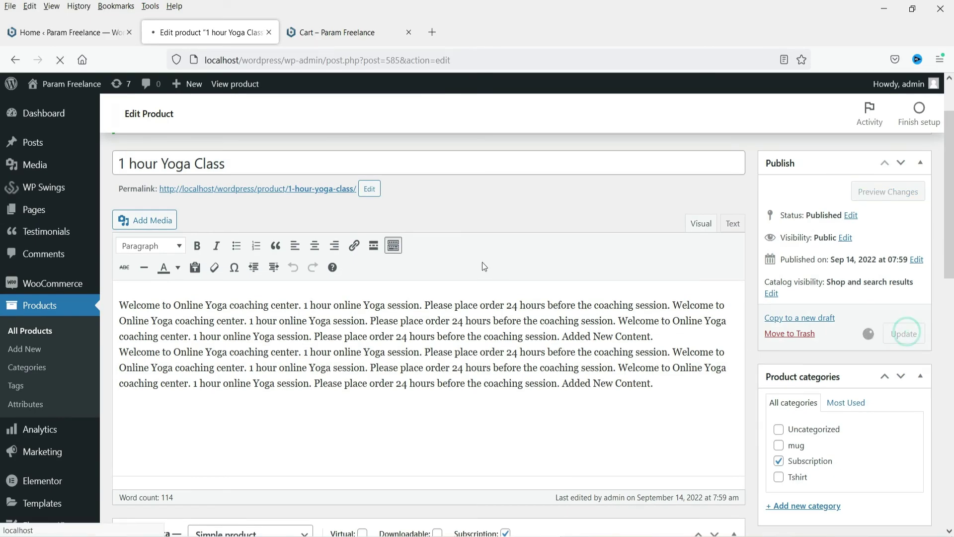
Close the cart page and open the updated 1 hour Yoga Class product page in a new tab to check its price.
click(334, 32)
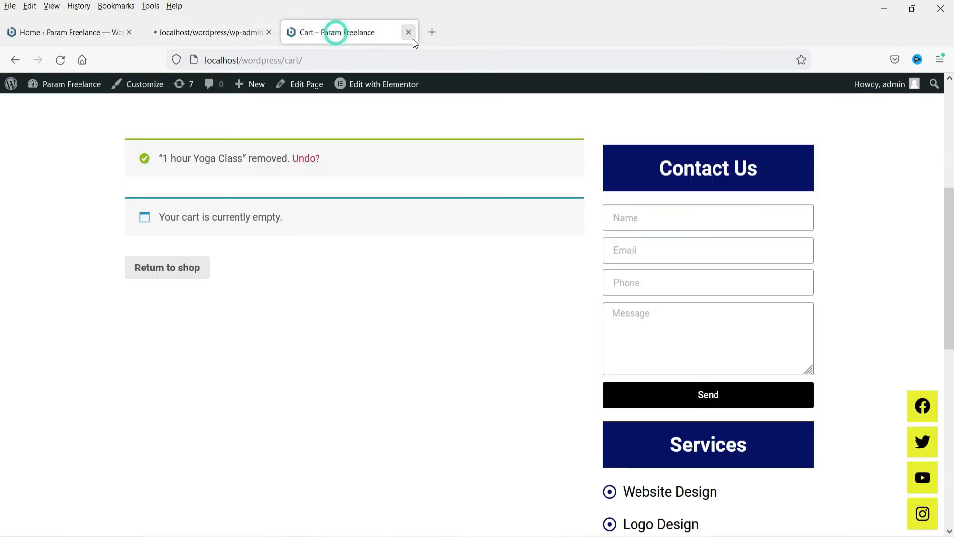
click(408, 33)
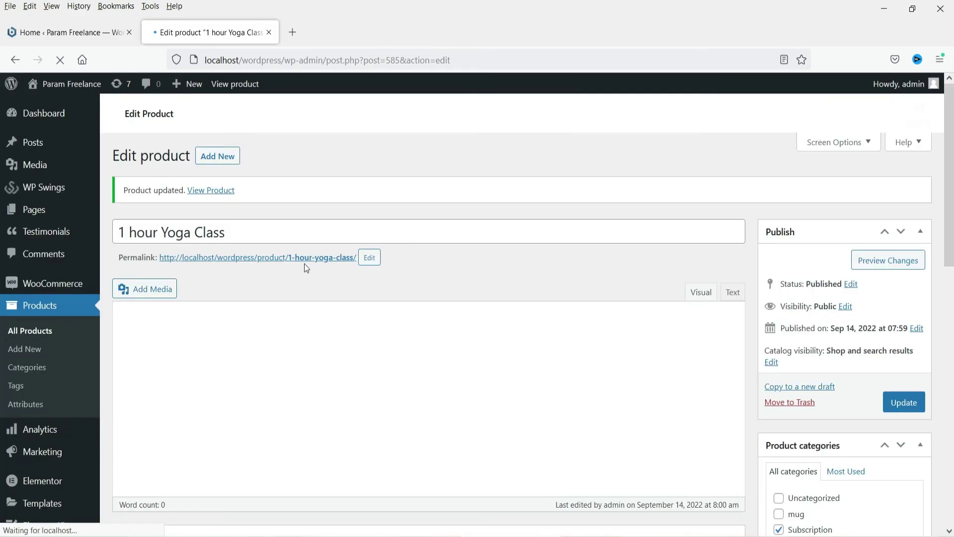
right_click(297, 262)
click(343, 271)
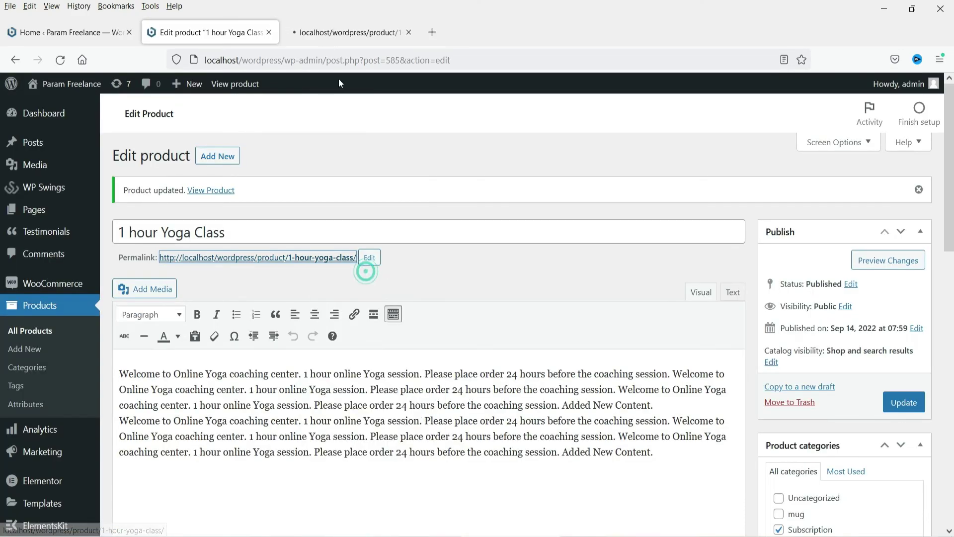
click(344, 34)
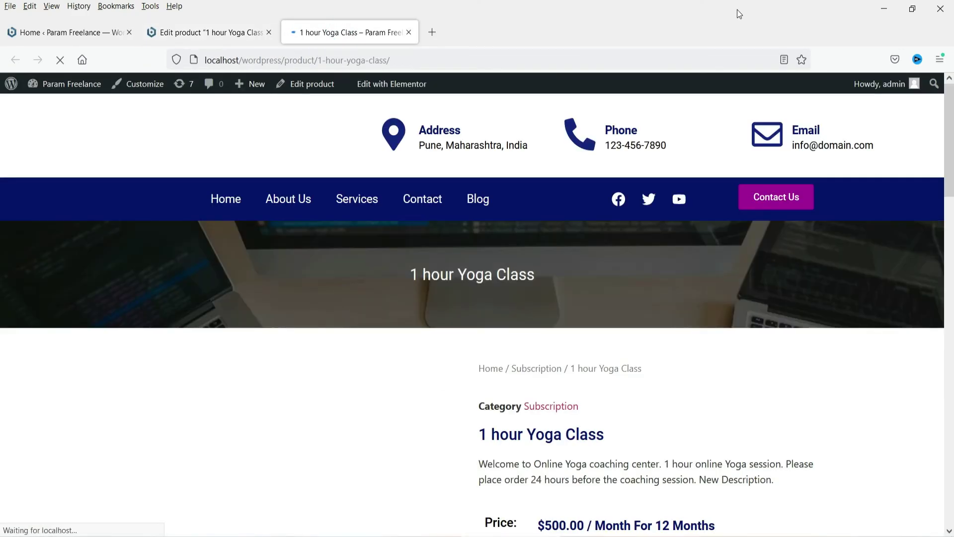
scroll(879, 322, down, 4)
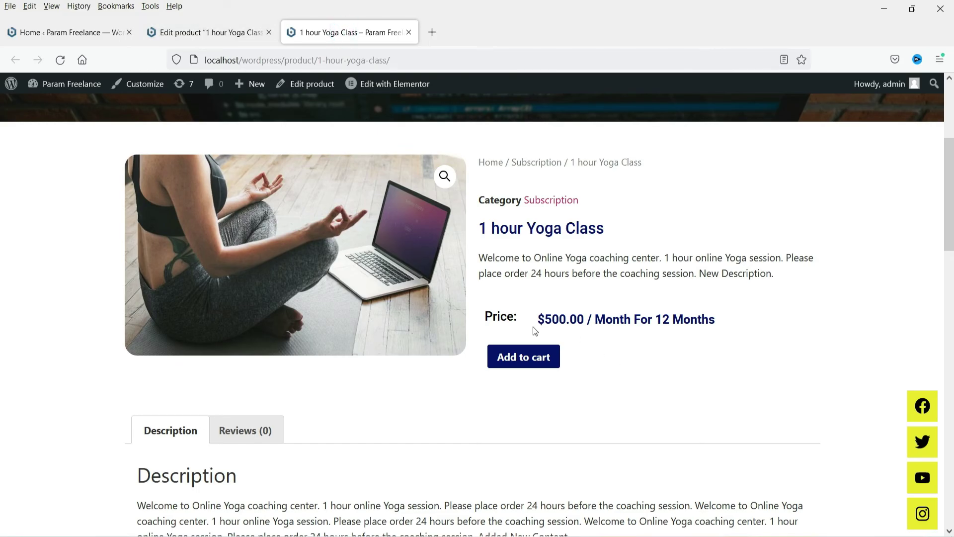
Set the store currency to Indian rupee (₹) in WooCommerce's general settings and save the changes.
click(209, 29)
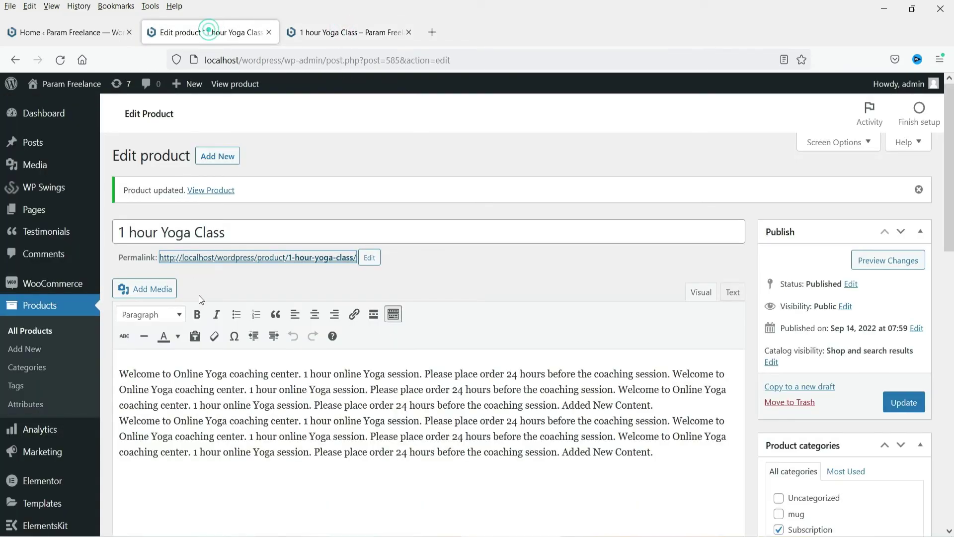
mouse_move(34, 245)
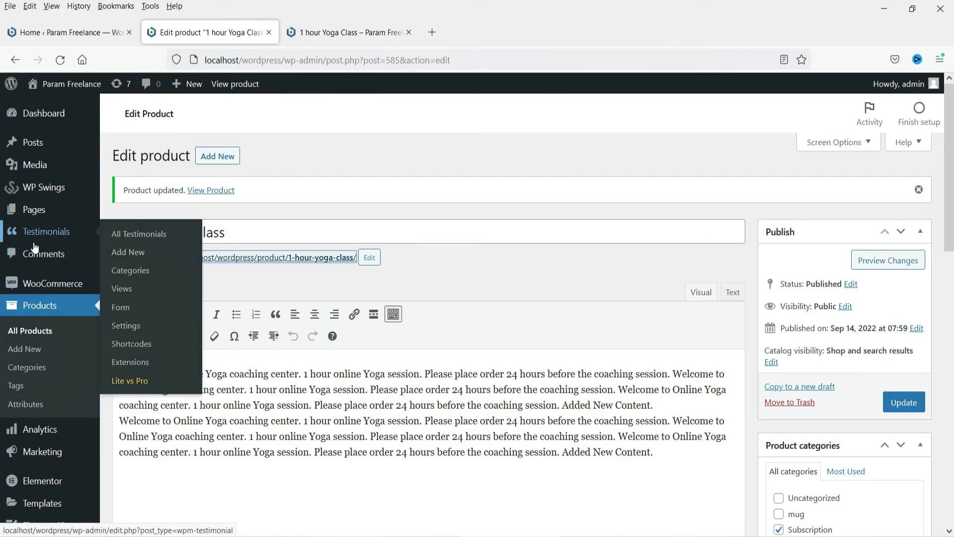
mouse_move(47, 287)
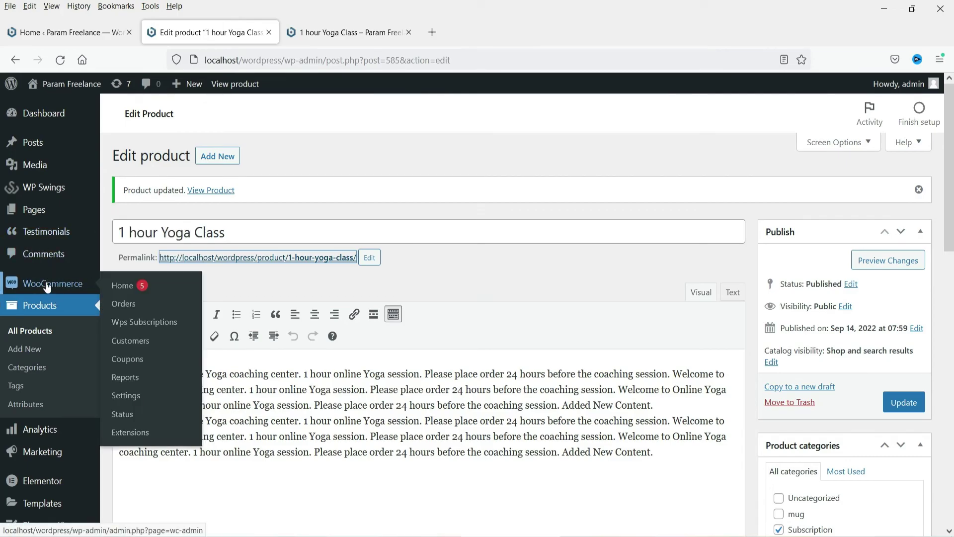
click(131, 396)
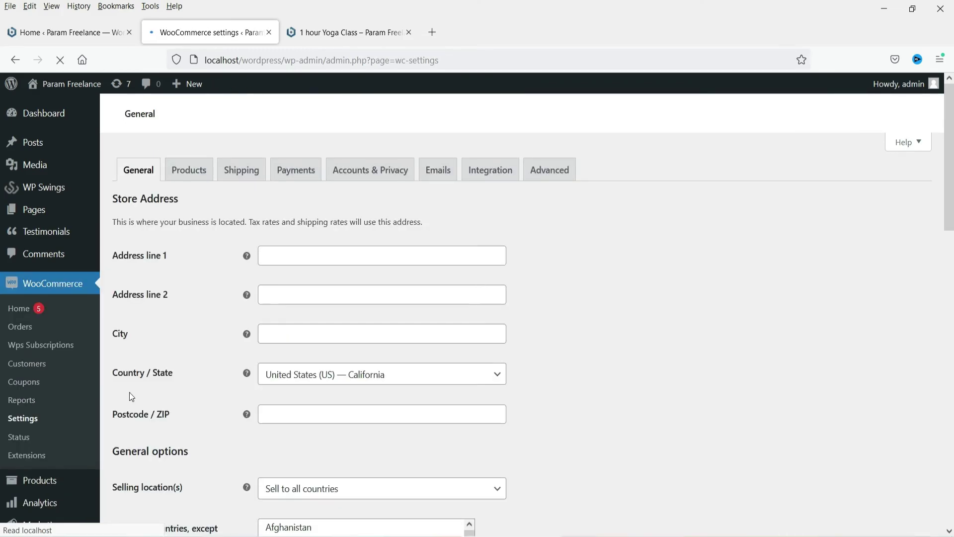
scroll(619, 278, down, 3)
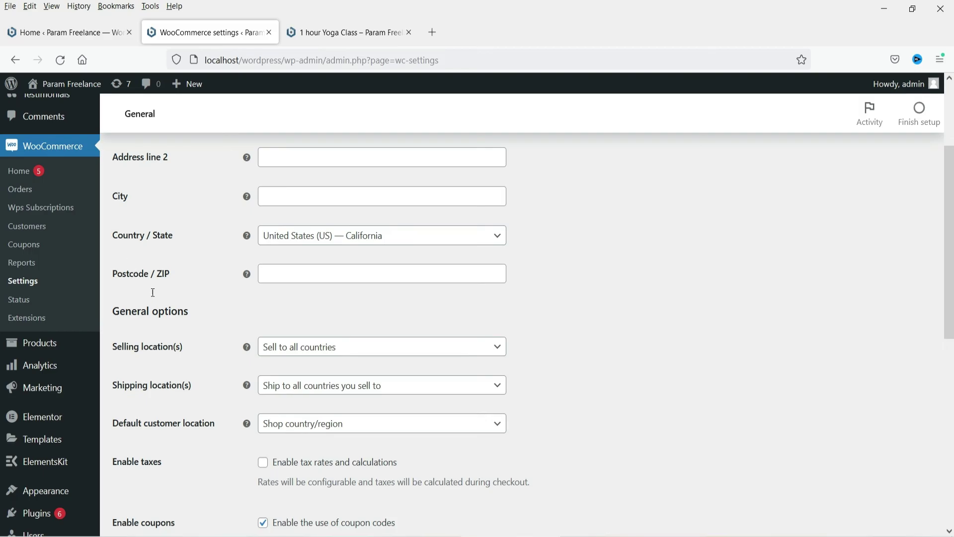
scroll(153, 297, down, 7)
click(315, 337)
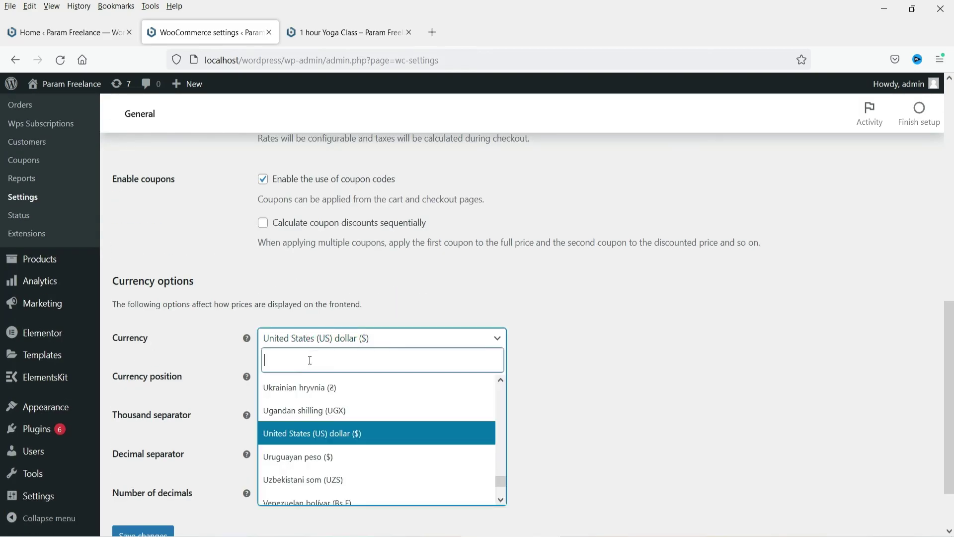
text(ind)
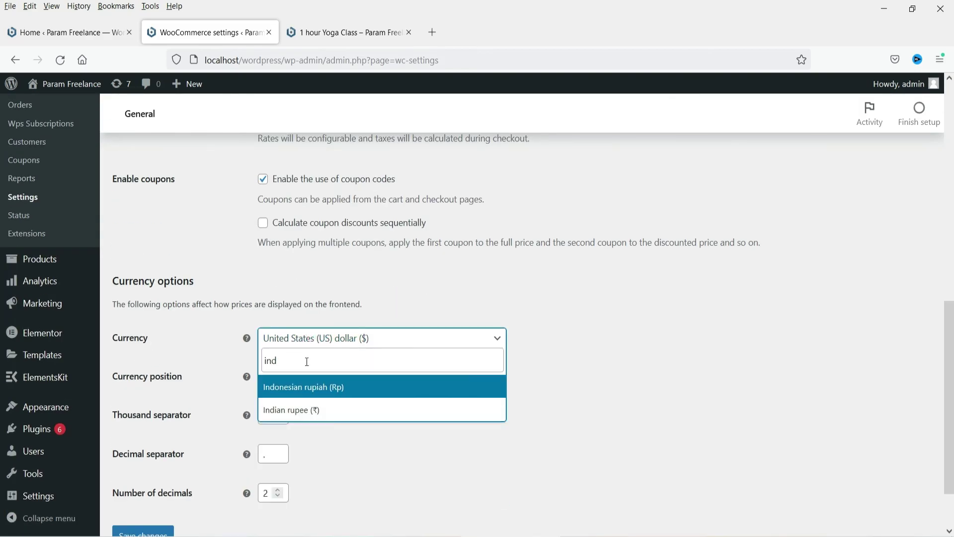
click(335, 410)
scroll(630, 341, down, 2)
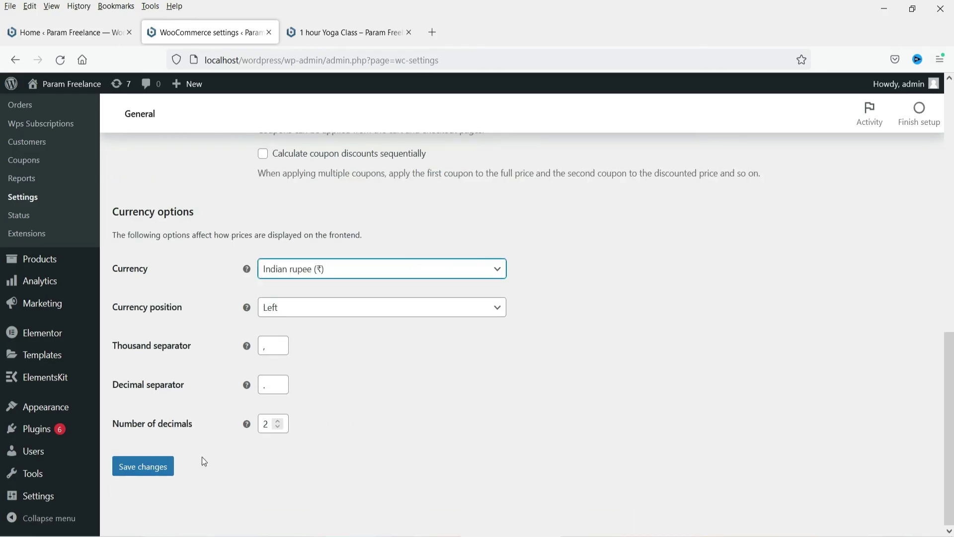
click(166, 465)
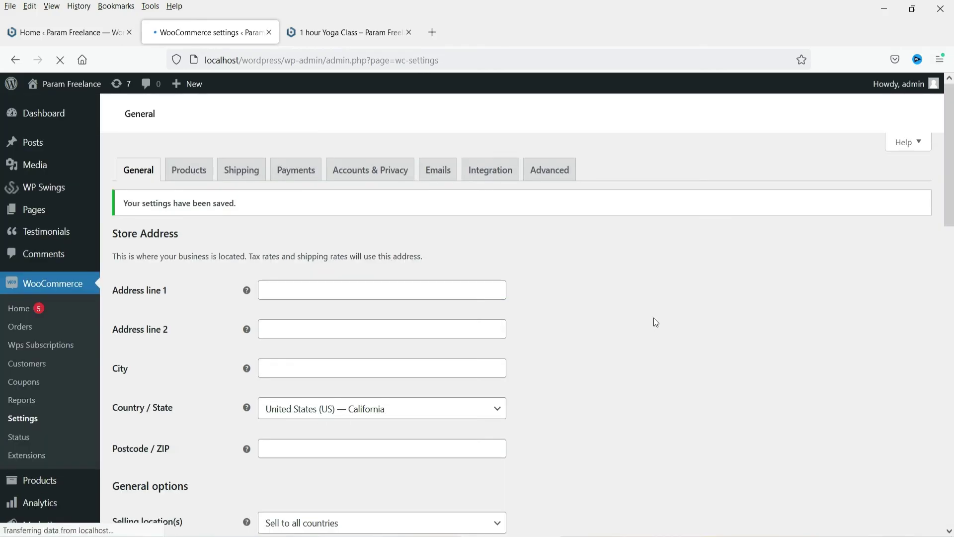
Reload the 1 hour Yoga Class product page and check the currency and billing period of its subscription price.
click(348, 32)
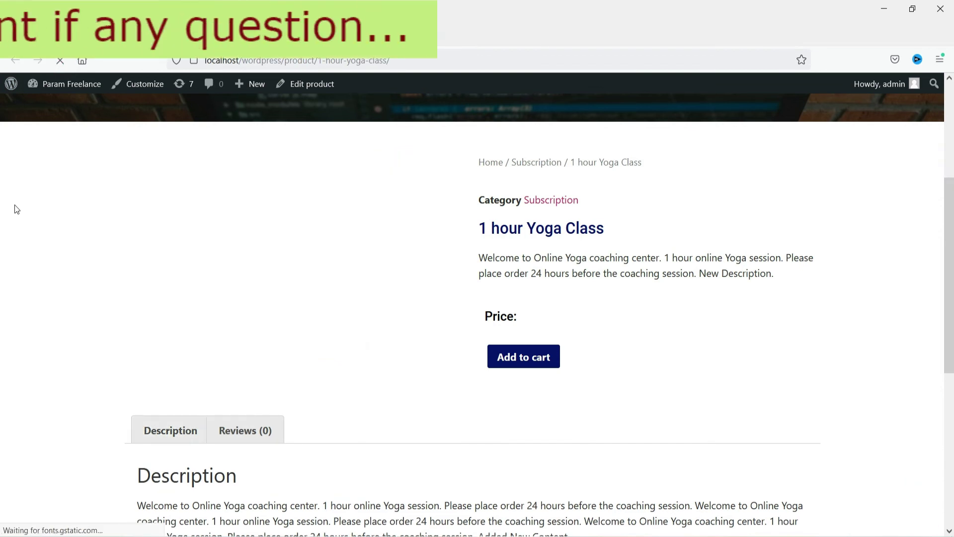
mouse_move(538, 321)
mouse_down()
mouse_move(567, 320)
mouse_move(539, 317)
mouse_up()
click(539, 317)
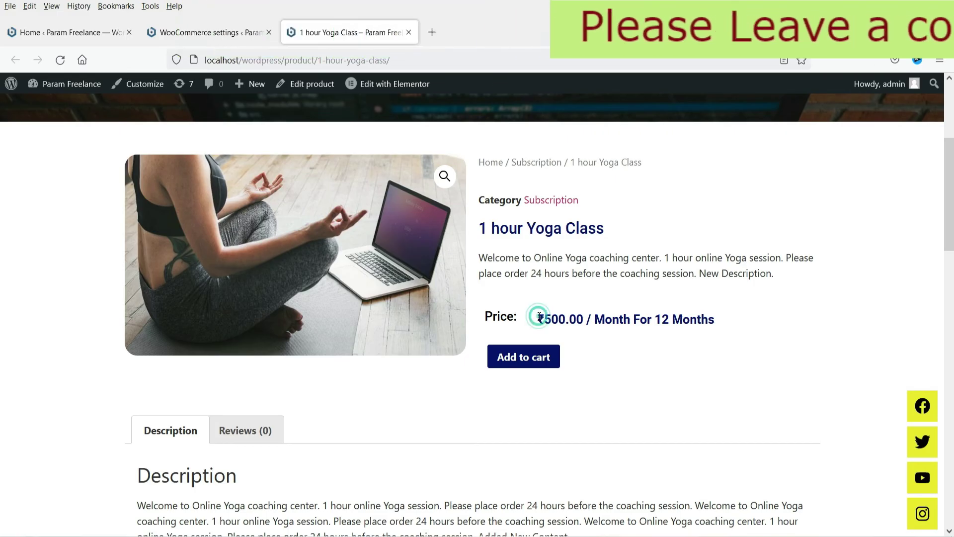
drag(634, 324, 749, 320)
click(749, 320)
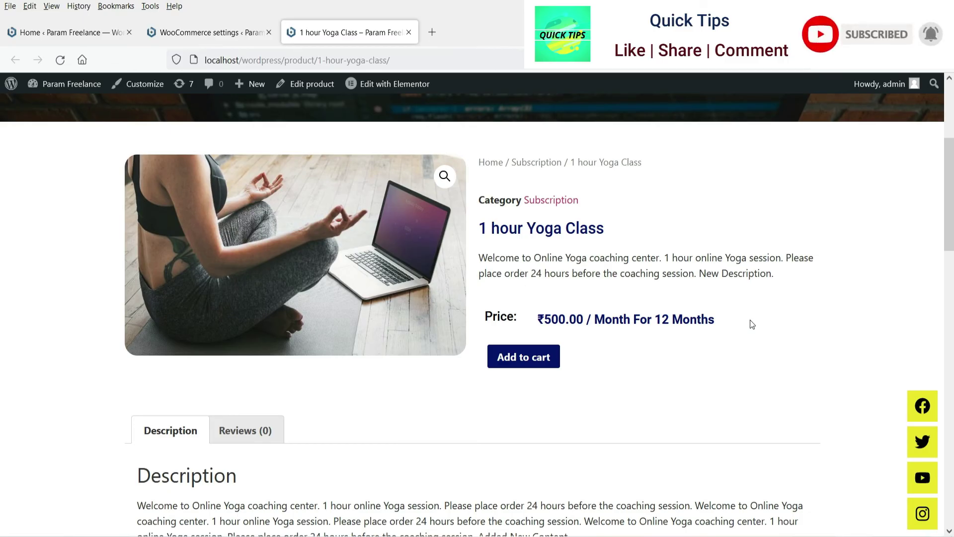
Open the Pro version page of Subscriptions For WooCommerce from the installed plugins and review its plans and features.
key(ctrl+Page_Up)
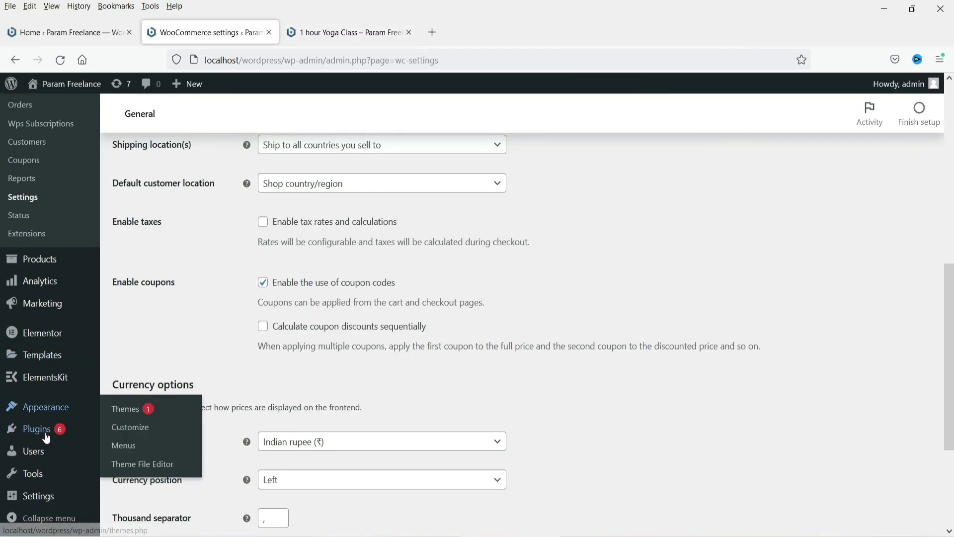
click(38, 429)
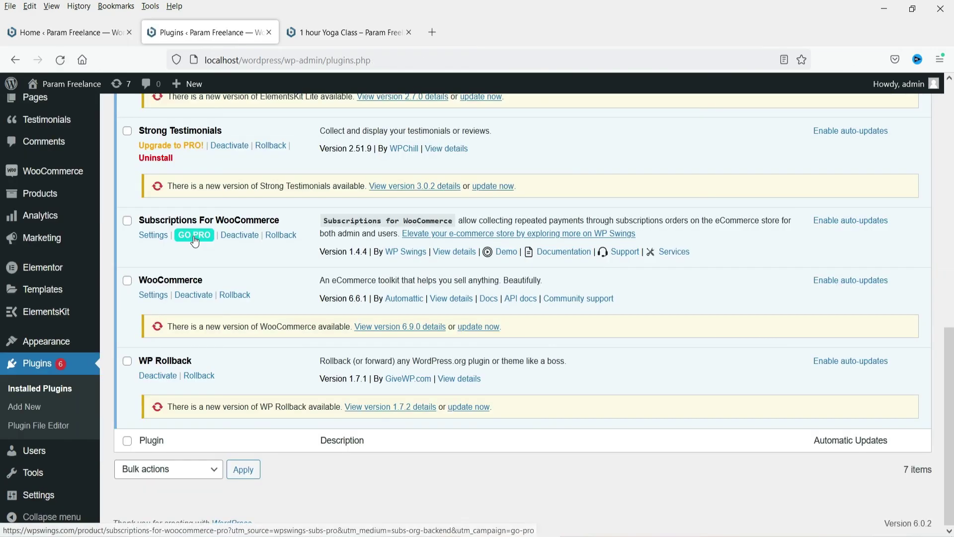
click(194, 237)
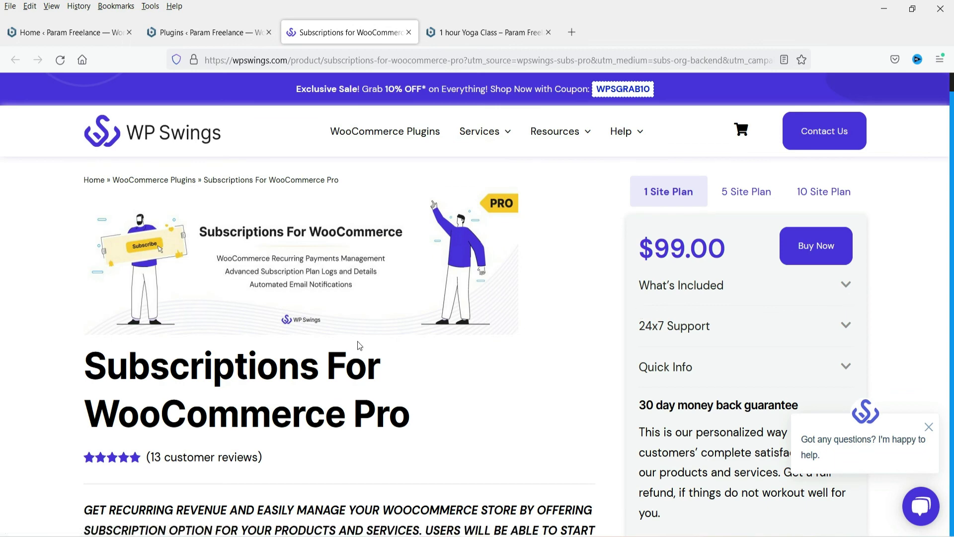
scroll(341, 277, down, 5)
scroll(340, 277, down, 12)
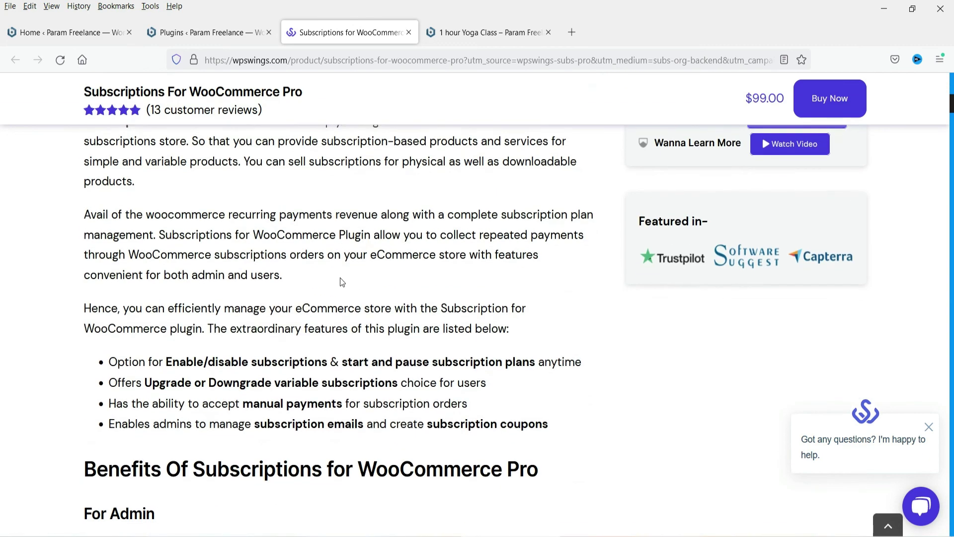
scroll(338, 275, down, 6)
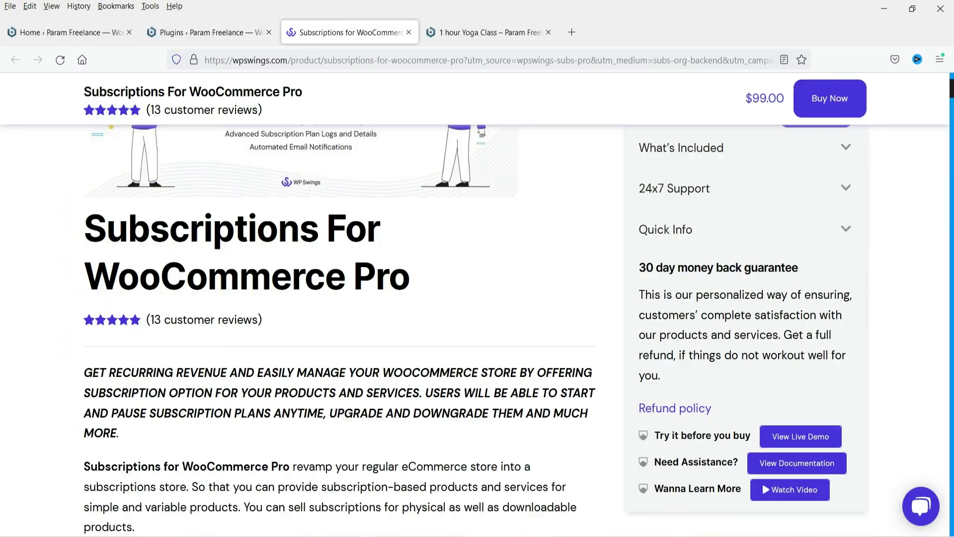
scroll(462, 281, up, 3)
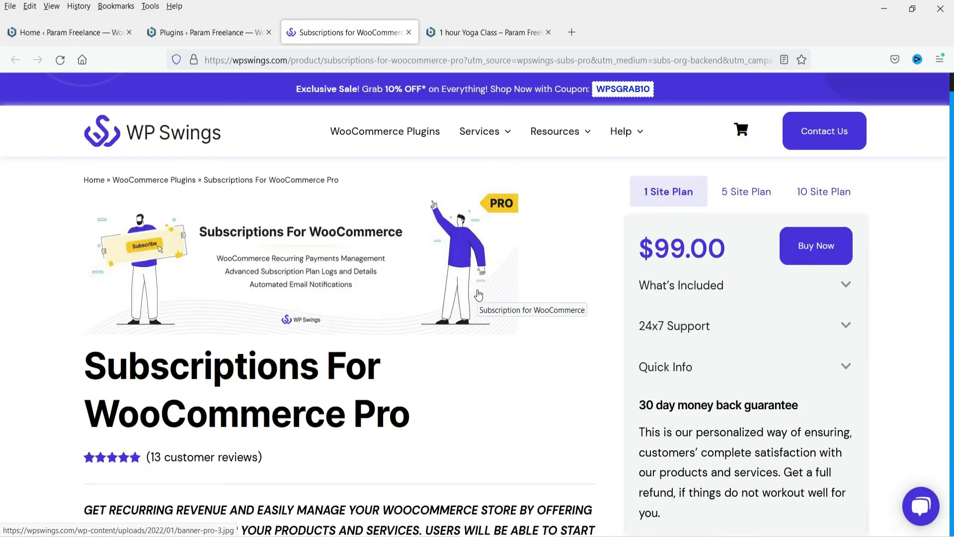